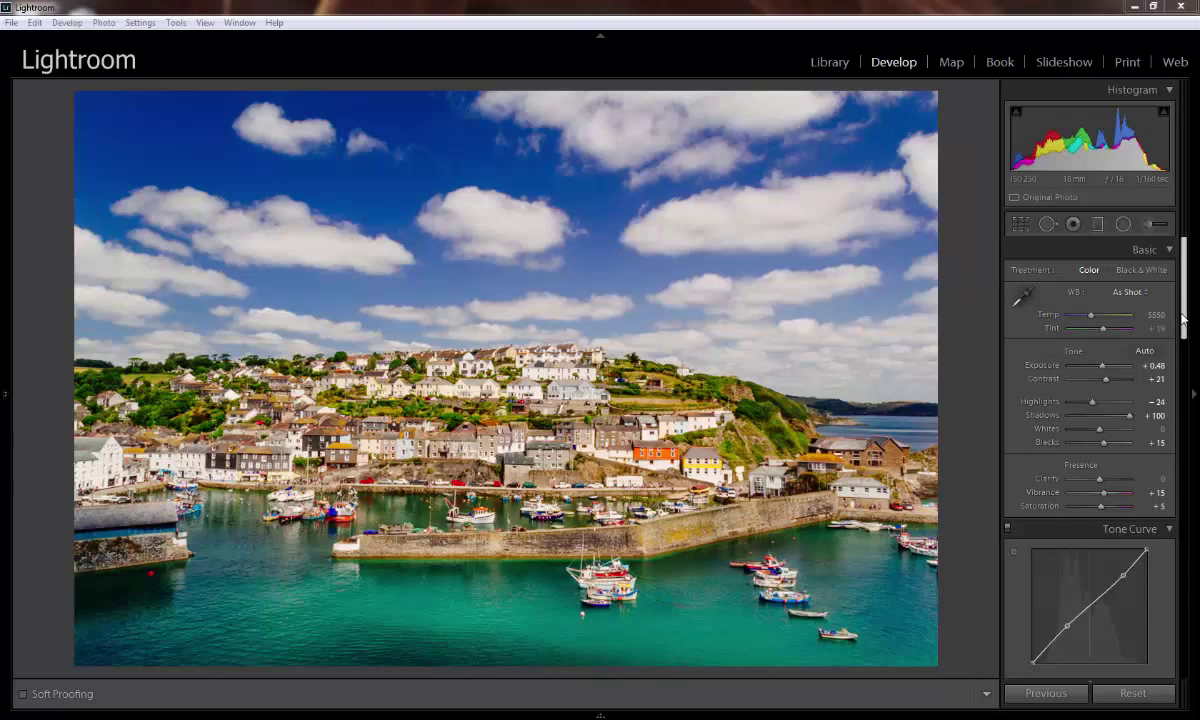
# - Set the harbour photo's sharpening Radius to 0.9 while previewing the affected edges in greyscale
pyautogui.scroll(-3, 1188, 360)
pyautogui.moveTo(1188, 360); pyautogui.dragTo(1185, 512)
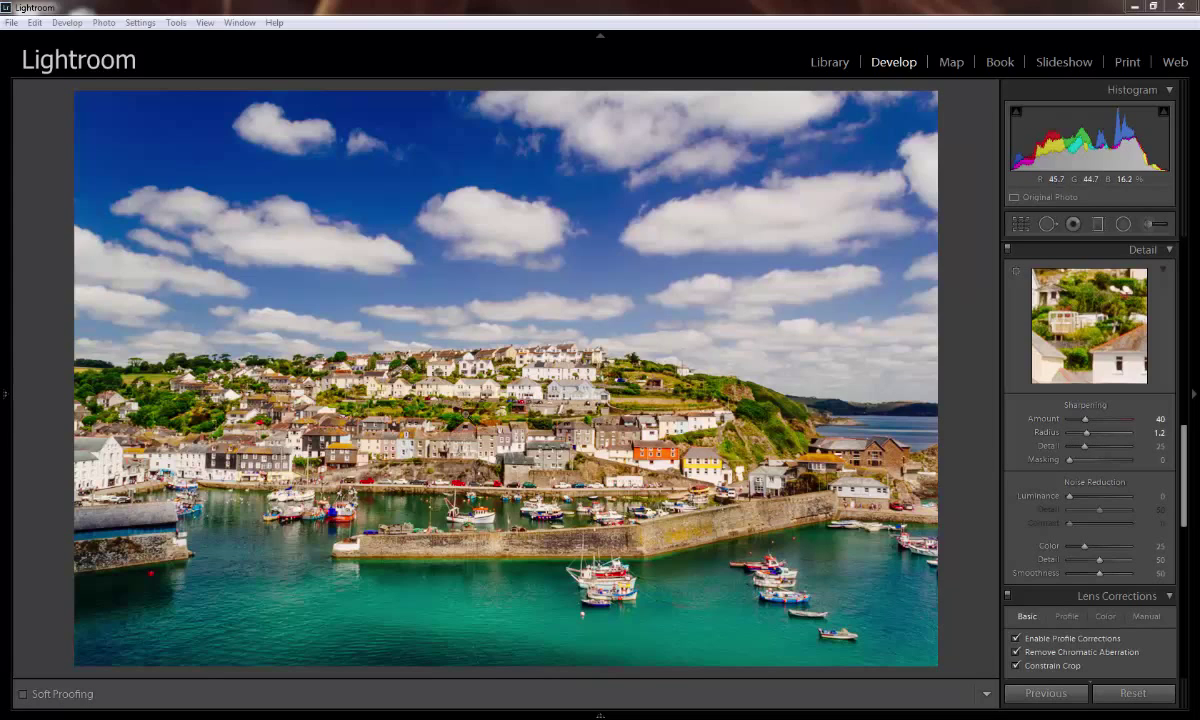
pyautogui.keyDown('alt'); pyautogui.click(1086, 440); pyautogui.keyUp('alt')
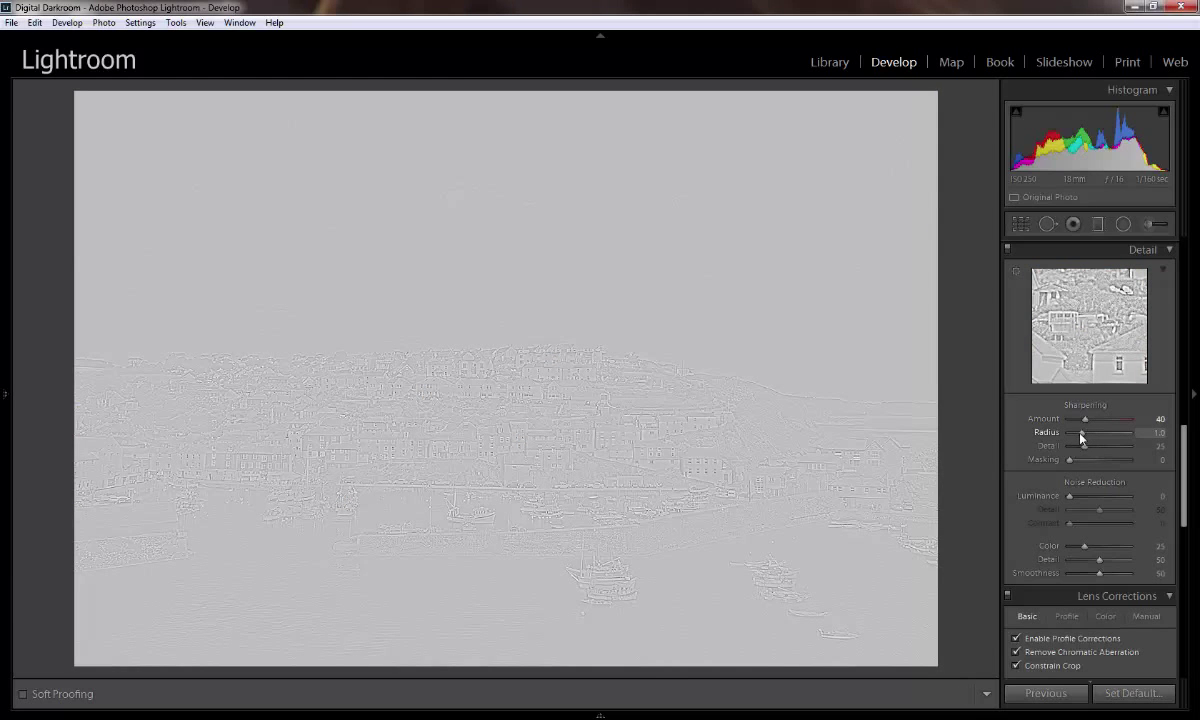
pyautogui.moveTo(1081, 437); pyautogui.dragTo(1075, 436)
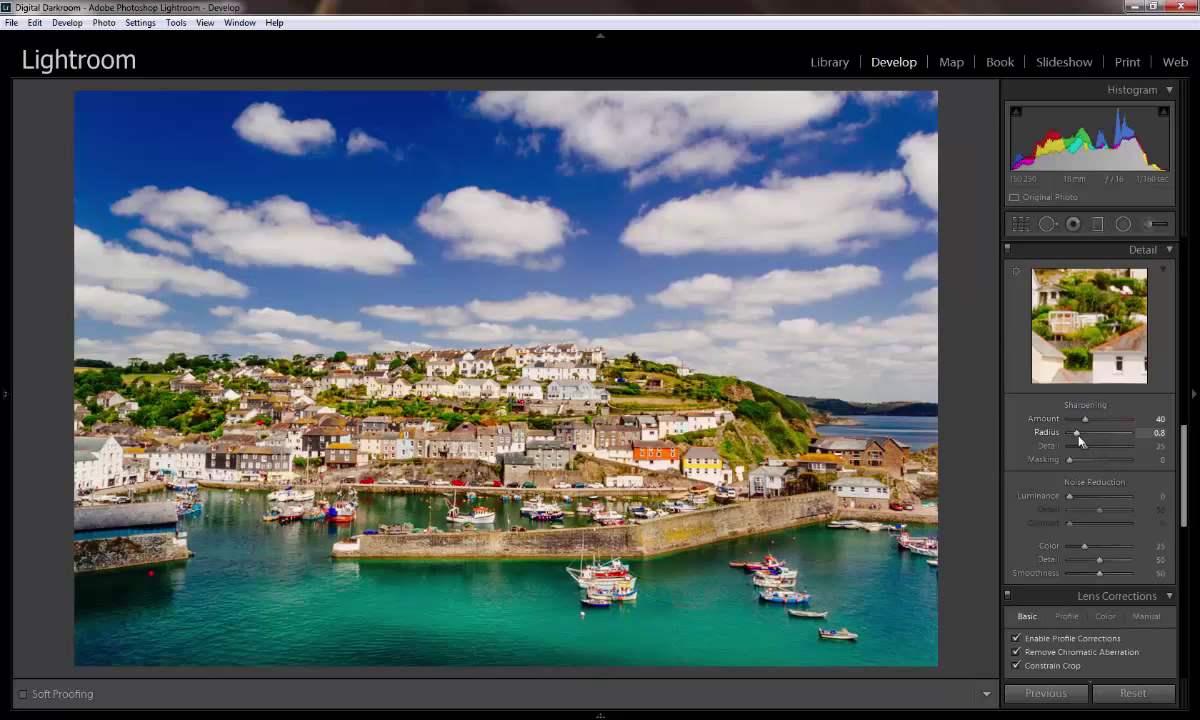
pyautogui.moveTo(1079, 441)
pyautogui.mouseDown()
pyautogui.moveTo(1130, 435)
pyautogui.moveTo(1075, 432)
pyautogui.moveTo(1135, 430)
pyautogui.moveTo(1059, 442)
pyautogui.moveTo(1076, 439)
pyautogui.mouseUp()
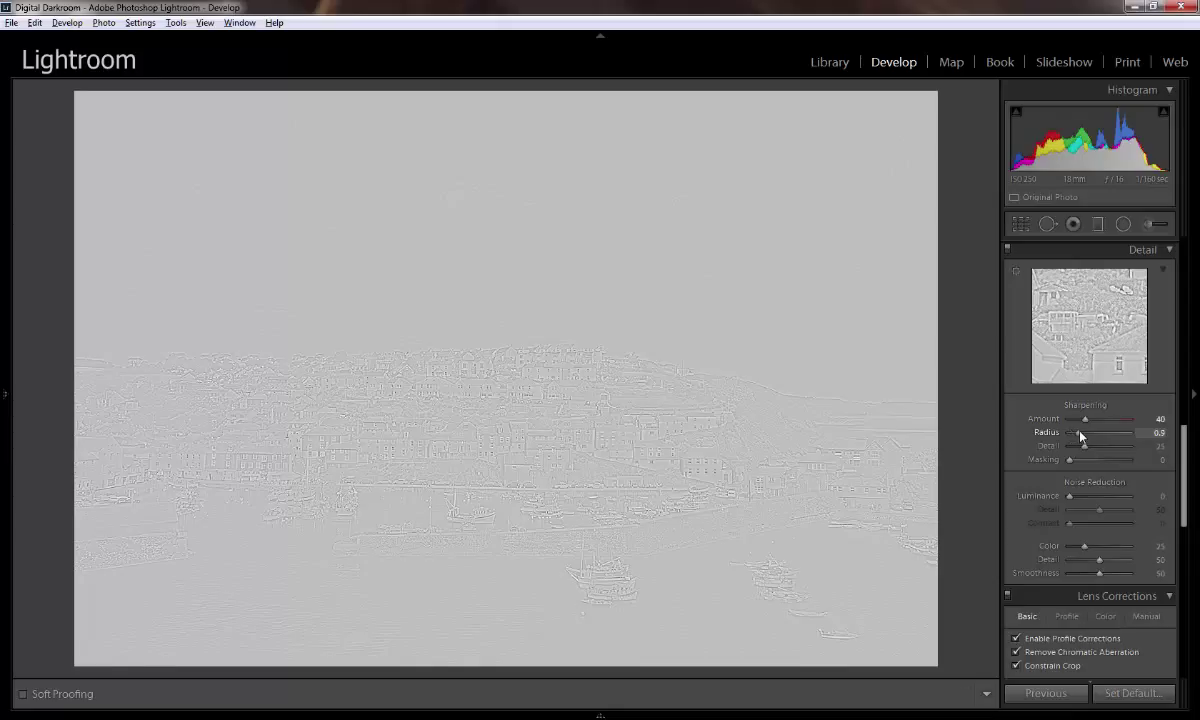
pyautogui.moveTo(1080, 435); pyautogui.dragTo(1080, 435)
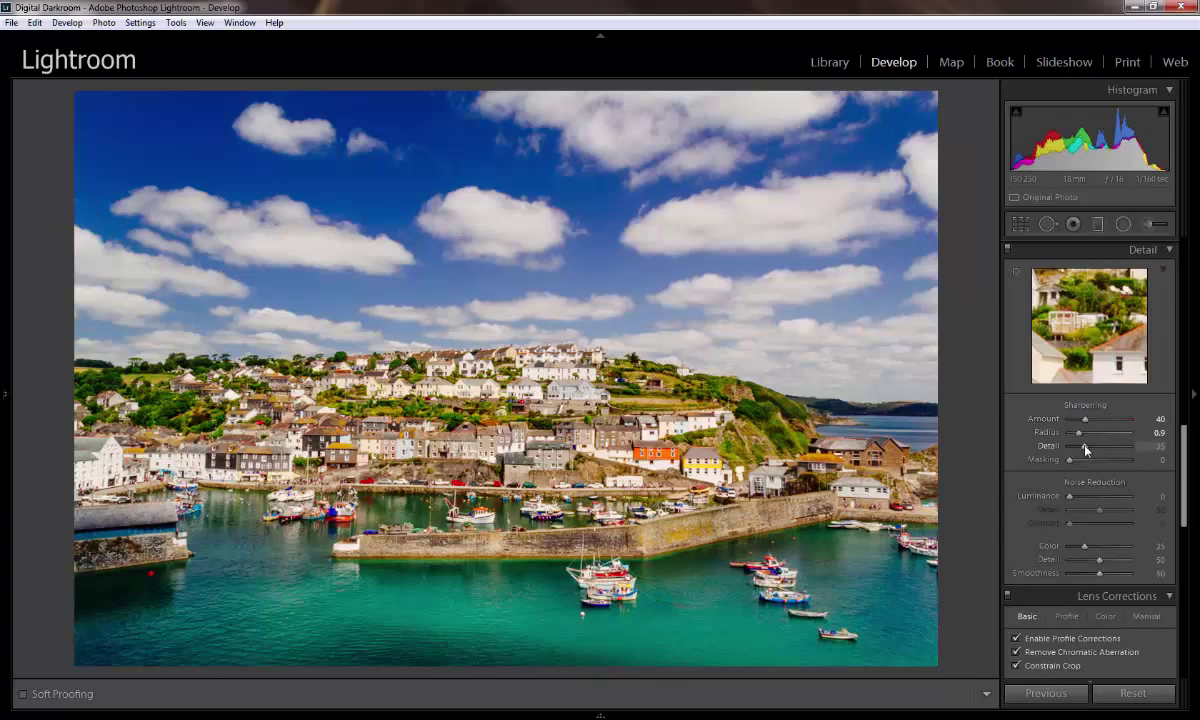
# - Raise the harbour photo's sharpening Detail to 70 after trying it at the low end
pyautogui.moveTo(1085, 450)
pyautogui.mouseDown()
pyautogui.moveTo(1114, 450)
pyautogui.moveTo(1071, 446)
pyautogui.mouseUp()
pyautogui.moveTo(1069, 447); pyautogui.dragTo(1112, 453)
pyautogui.moveTo(1111, 450); pyautogui.dragTo(1116, 451)
# - Set the harbour photo's sharpening Masking to 21, previewing the black-and-white mask across its range up to 100
pyautogui.press('alt')
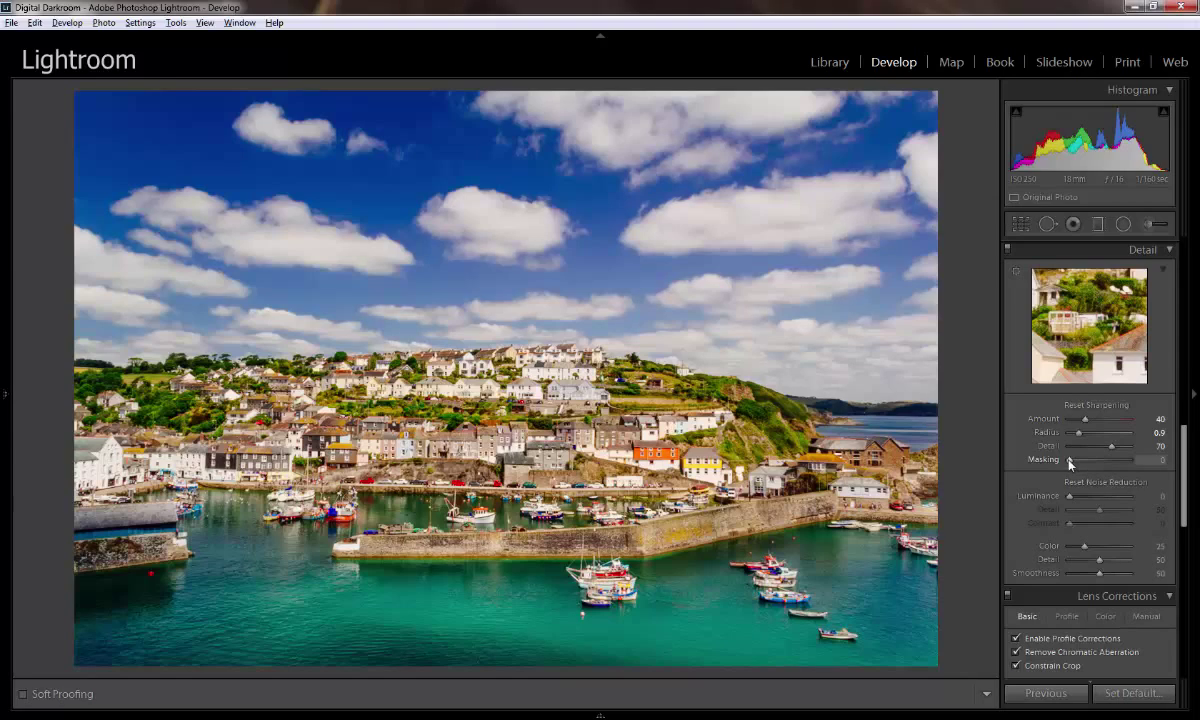
pyautogui.moveTo(1070, 461); pyautogui.dragTo(1091, 463)
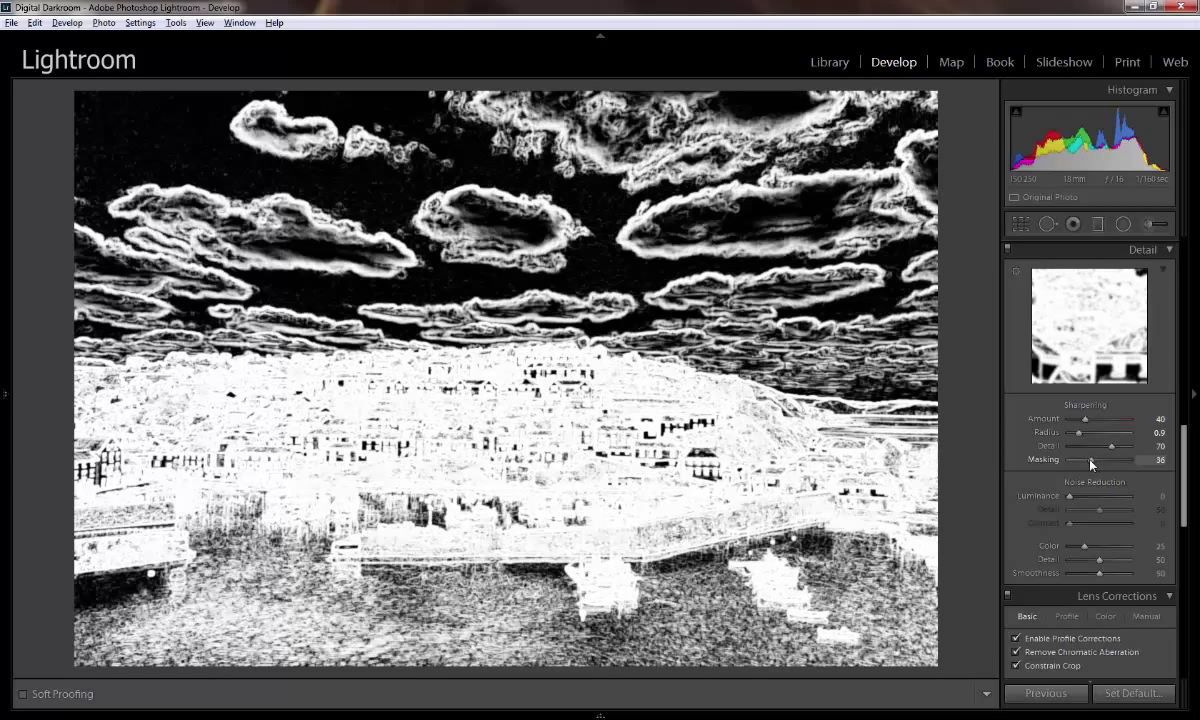
pyautogui.moveTo(1091, 463); pyautogui.dragTo(1132, 460)
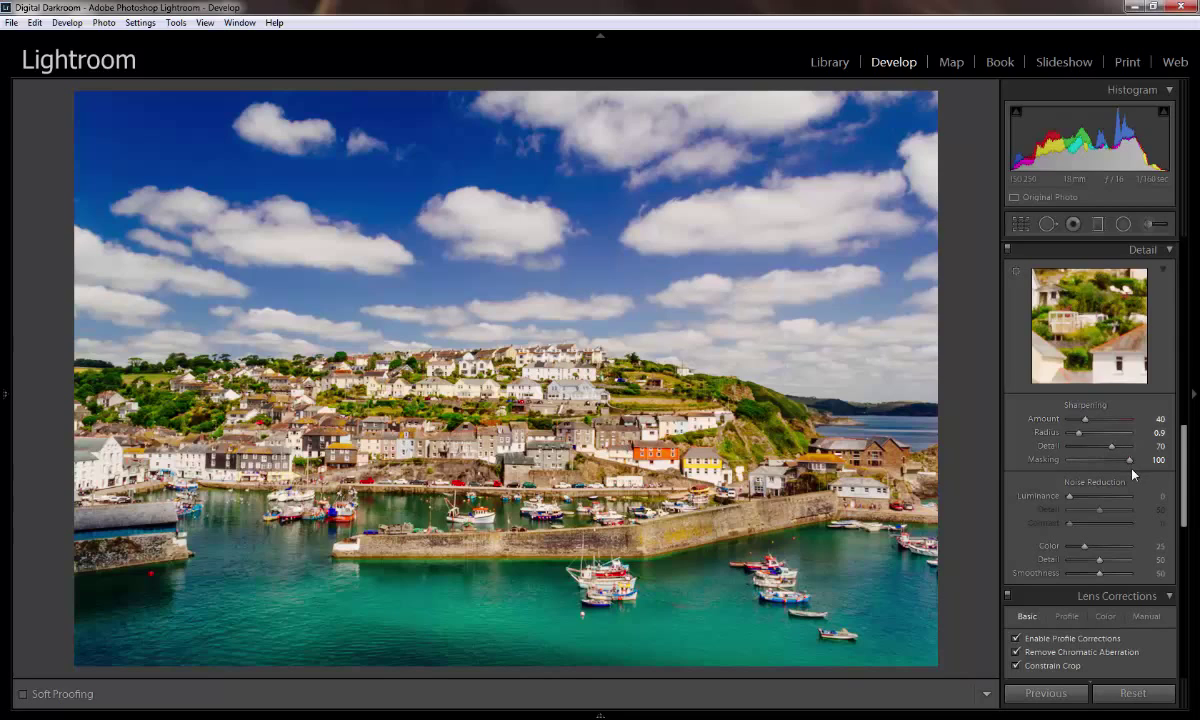
pyautogui.moveTo(1127, 461); pyautogui.dragTo(1082, 468)
# - Inspect the harbour houses up close with the Detail adjustments switched off and on again
pyautogui.click(464, 446)
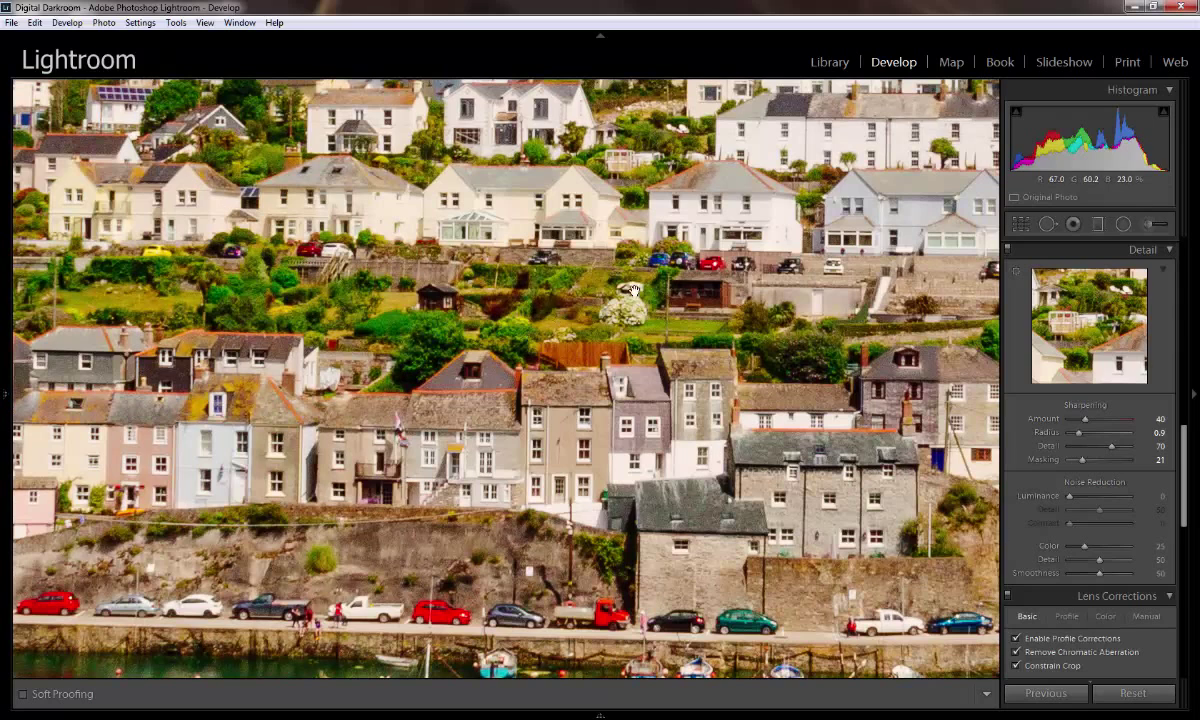
pyautogui.click(1007, 250)
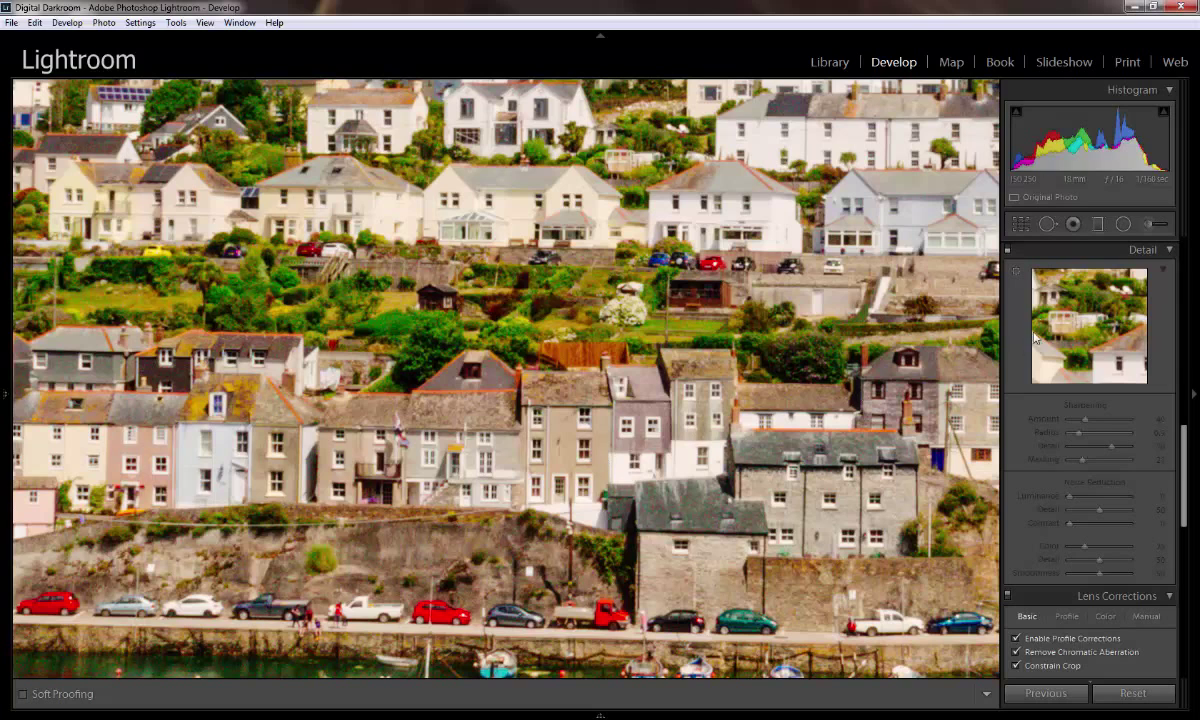
pyautogui.click(1007, 250)
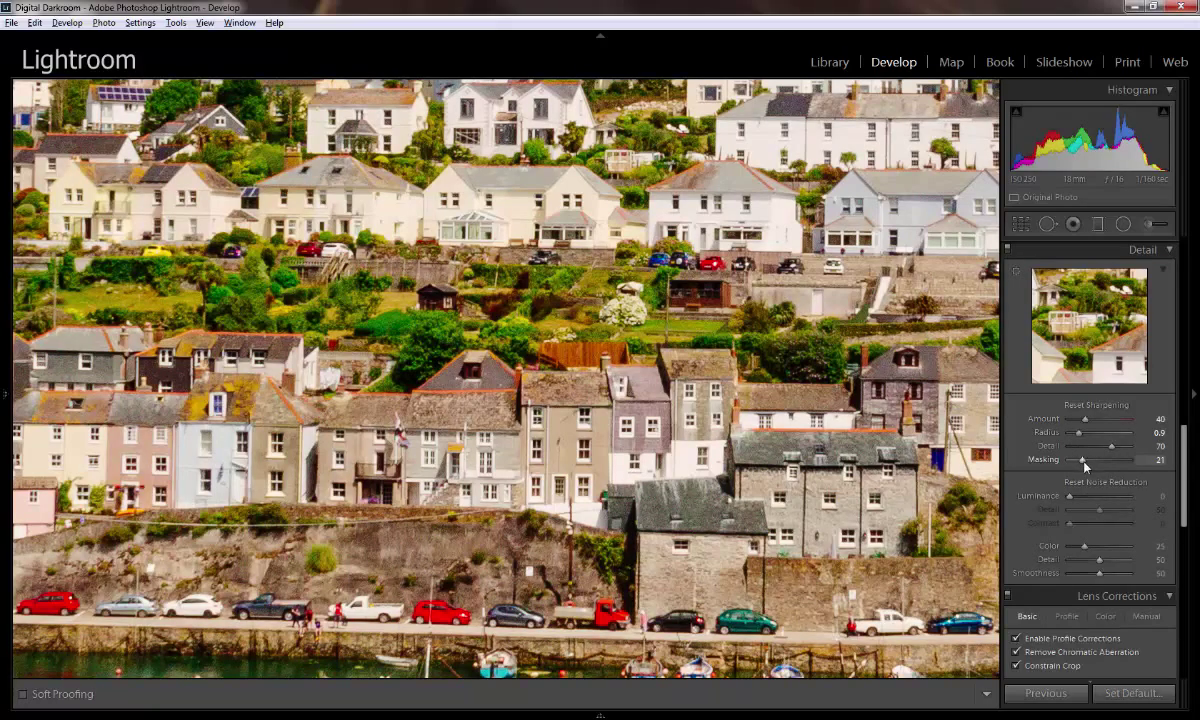
# - Try the harbour photo's sharpening Masking at 100, and undo that change
pyautogui.moveTo(1083, 460); pyautogui.dragTo(1148, 461)
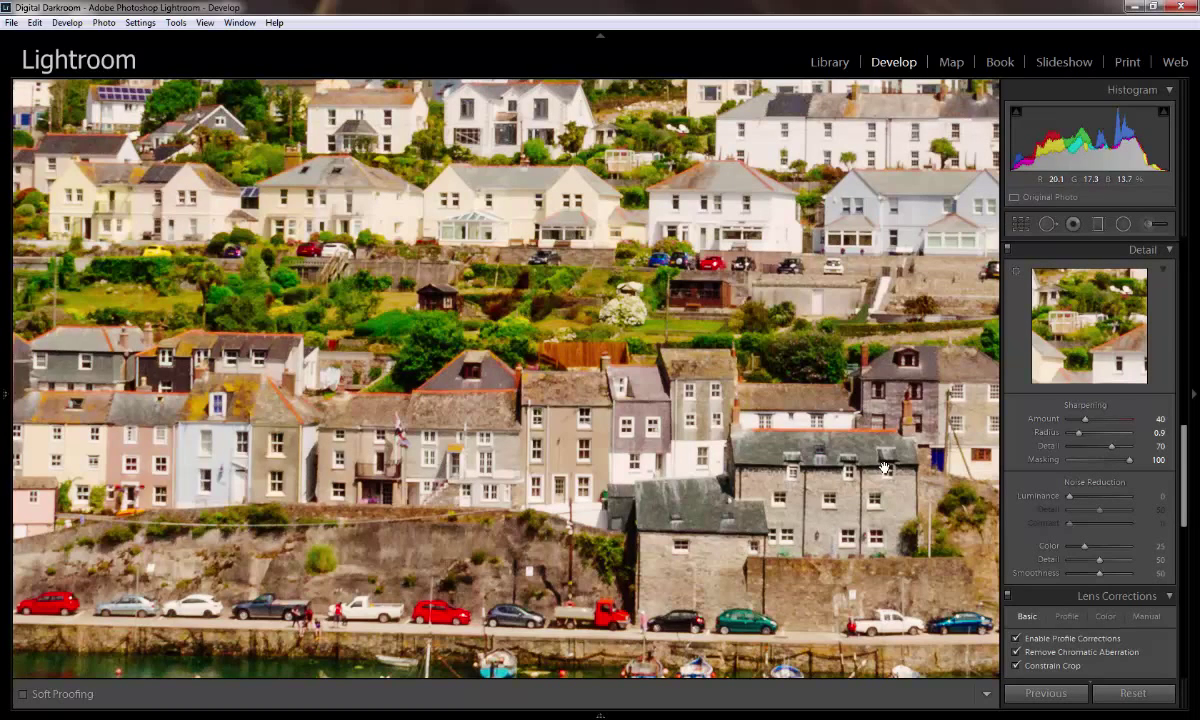
pyautogui.hotkey('ctrl', 'z')
# - Set the harbour photo's sharpening Amount to 29, judging stronger and weaker values on the houses in the greyscale preview
pyautogui.moveTo(621, 268); pyautogui.dragTo(530, 308)
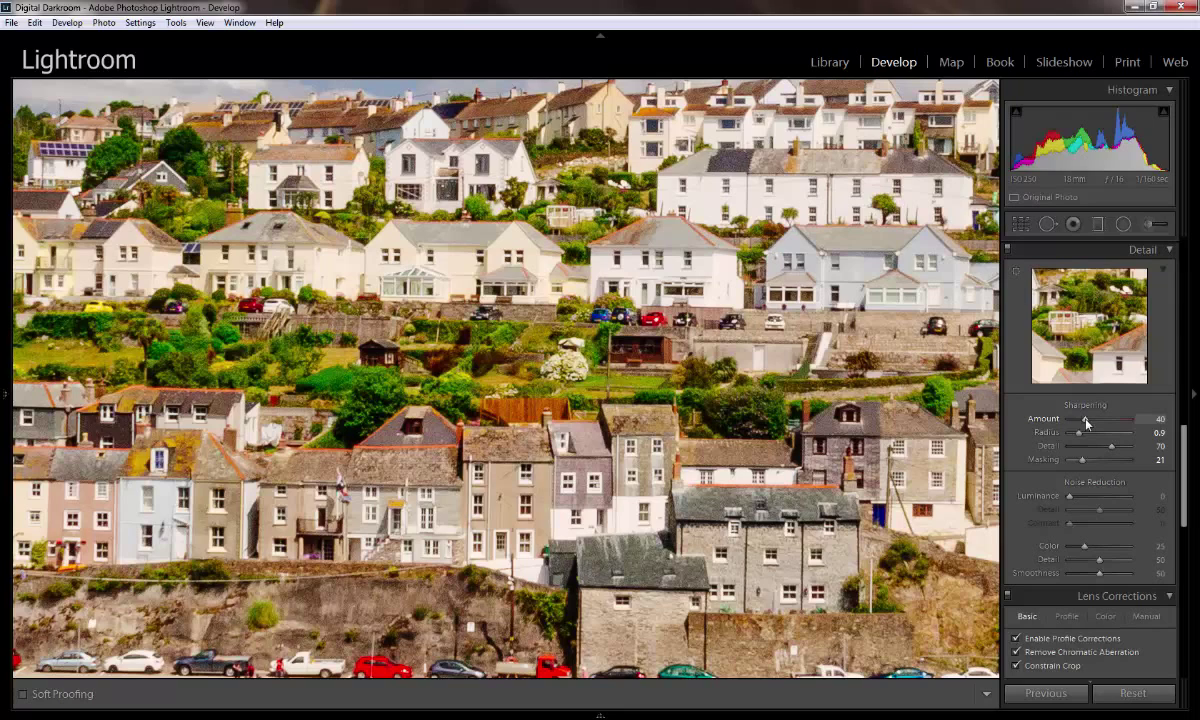
pyautogui.moveTo(1086, 423); pyautogui.dragTo(1085, 423)
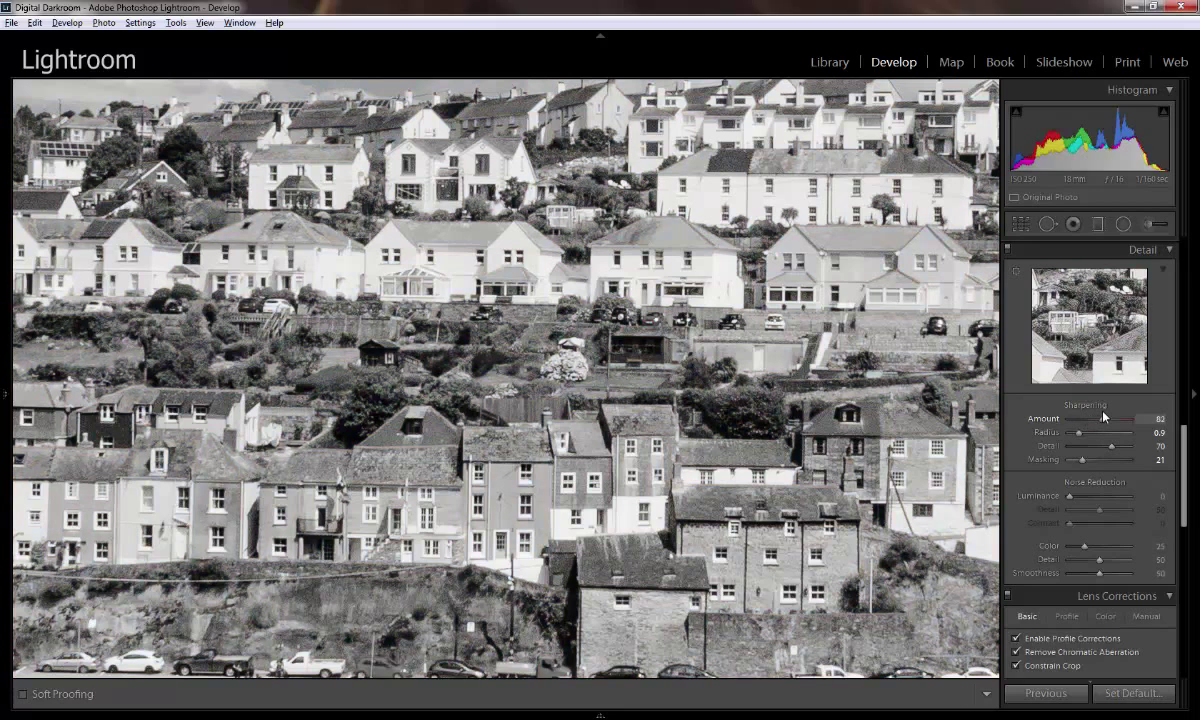
pyautogui.moveTo(1104, 418); pyautogui.dragTo(1103, 425)
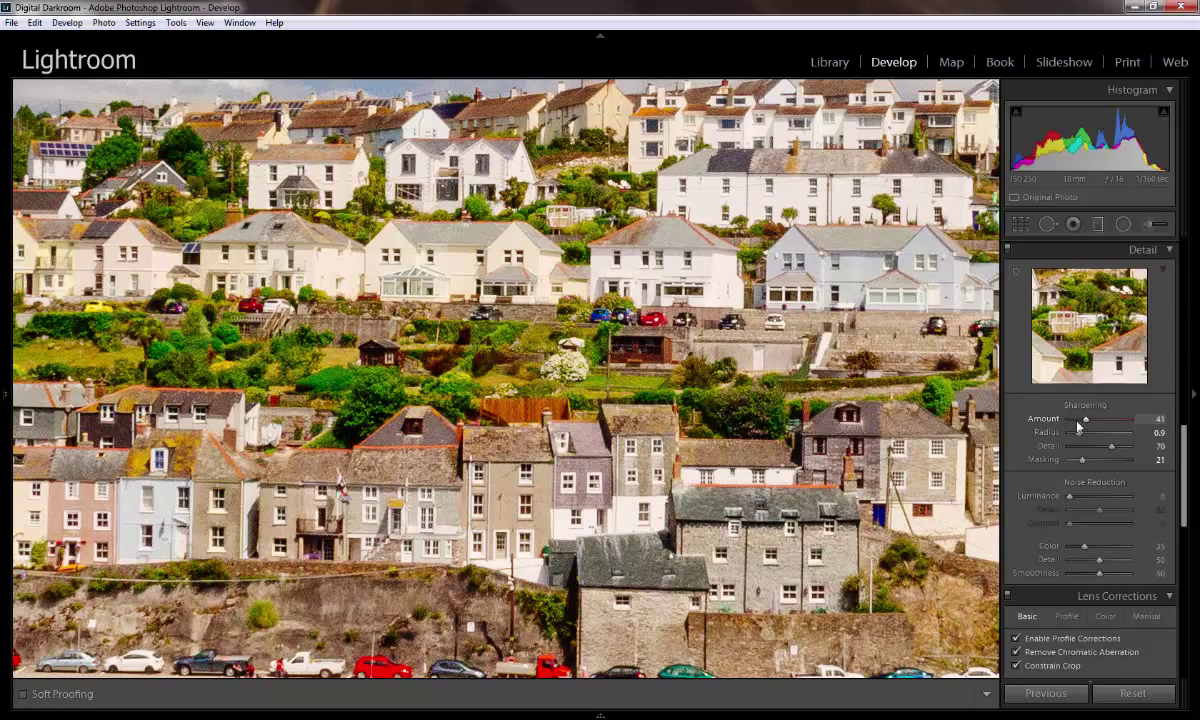
pyautogui.press('alt')
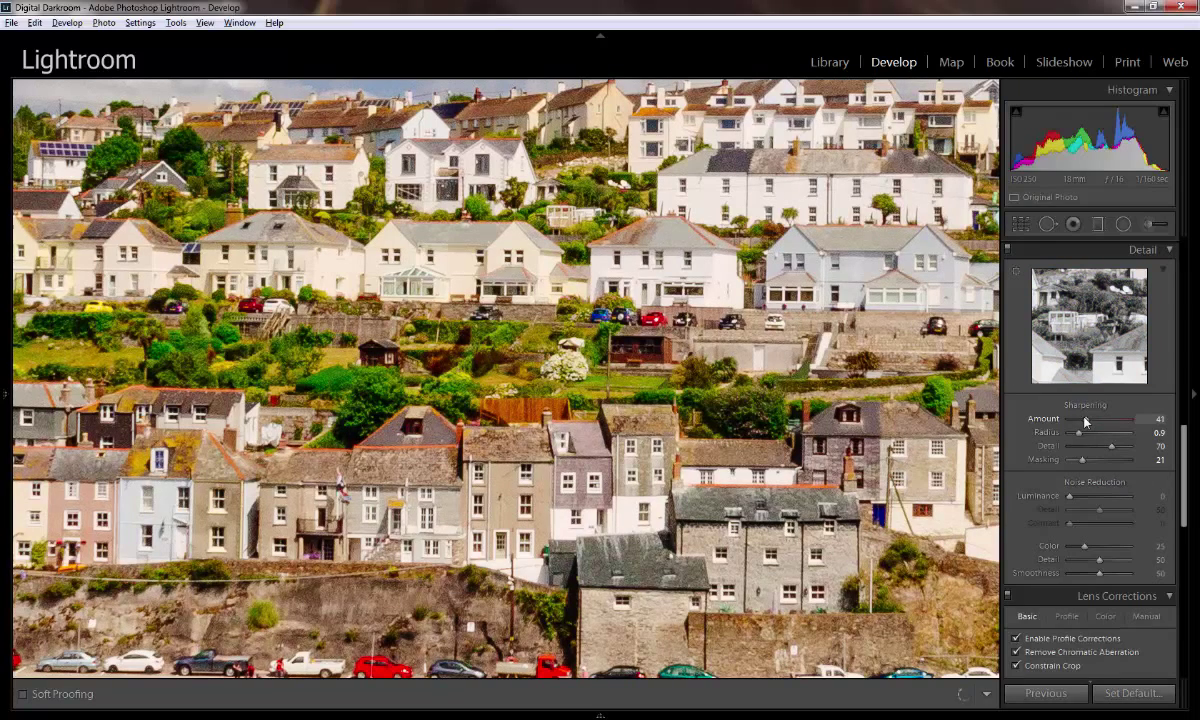
pyautogui.moveTo(1087, 422); pyautogui.dragTo(1081, 424)
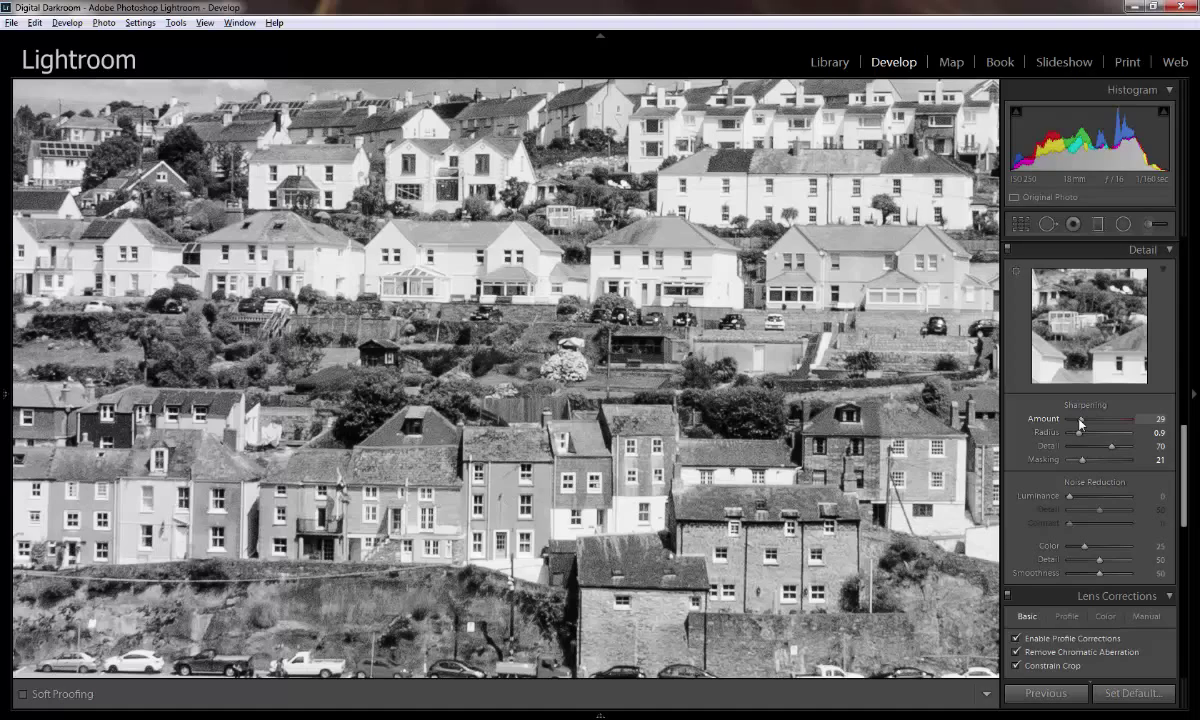
pyautogui.moveTo(1080, 423); pyautogui.dragTo(1080, 423)
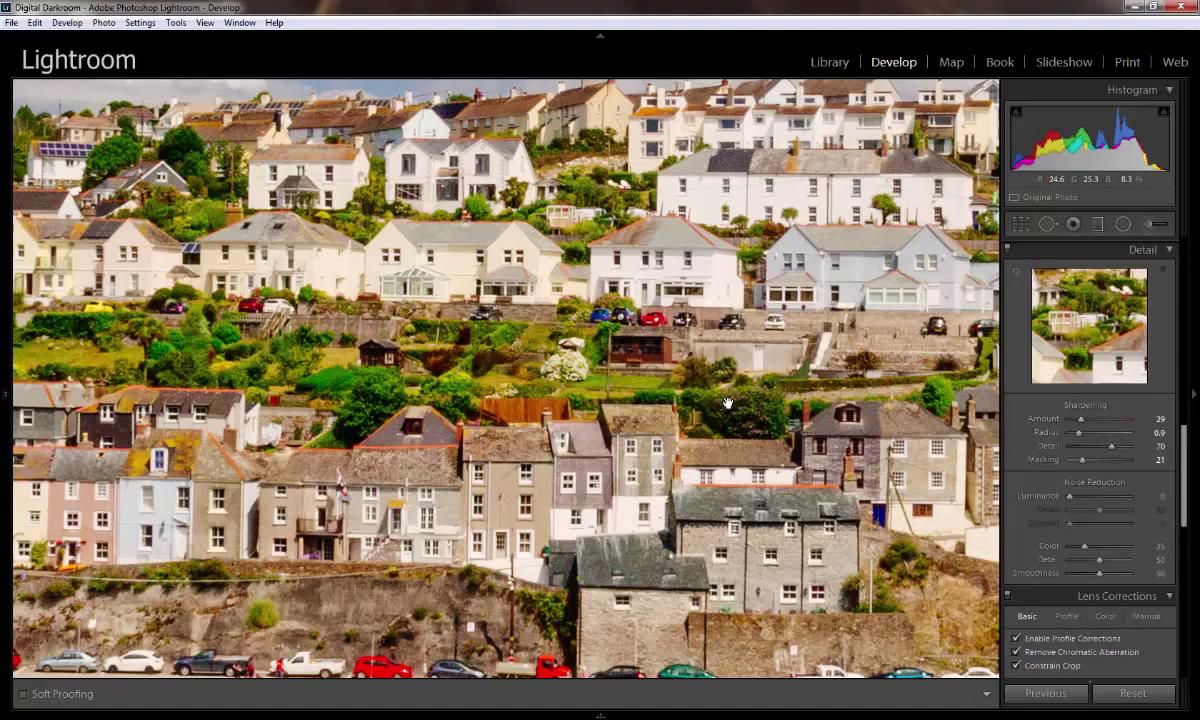
pyautogui.click(727, 403)
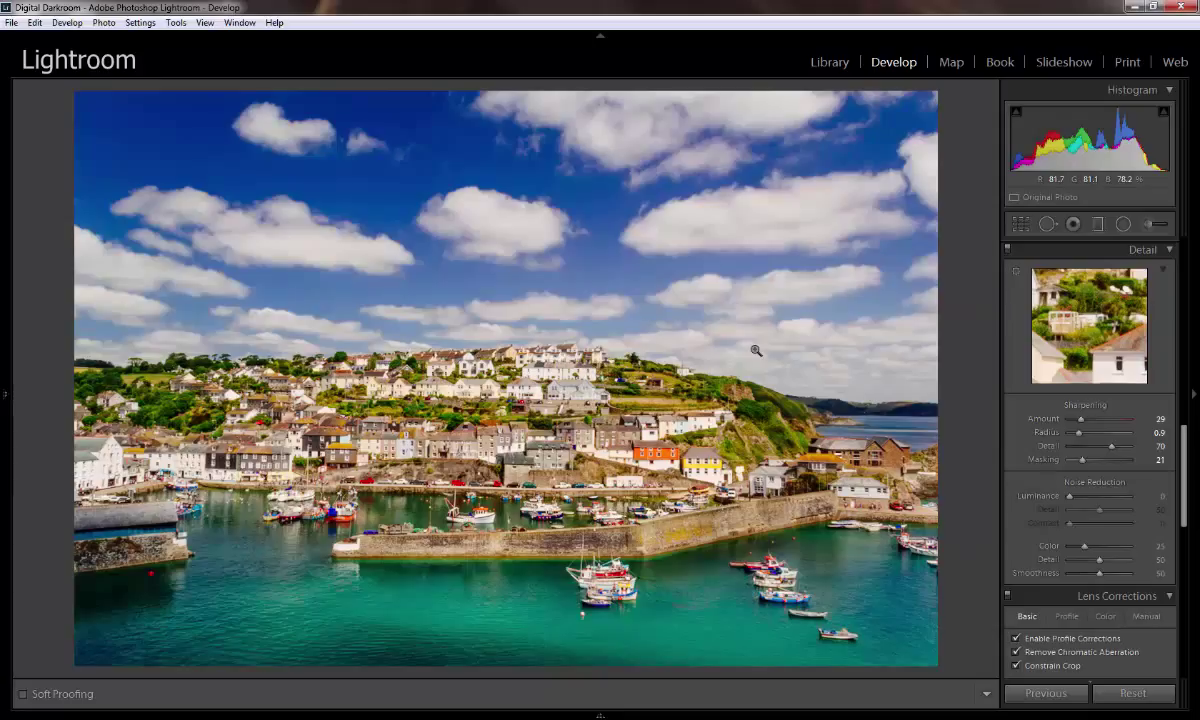
# - Go to the next photo, the child's portrait, and set its sharpening Radius to 1.6 and Detail to 14, judging by the eye
pyautogui.press('Right')
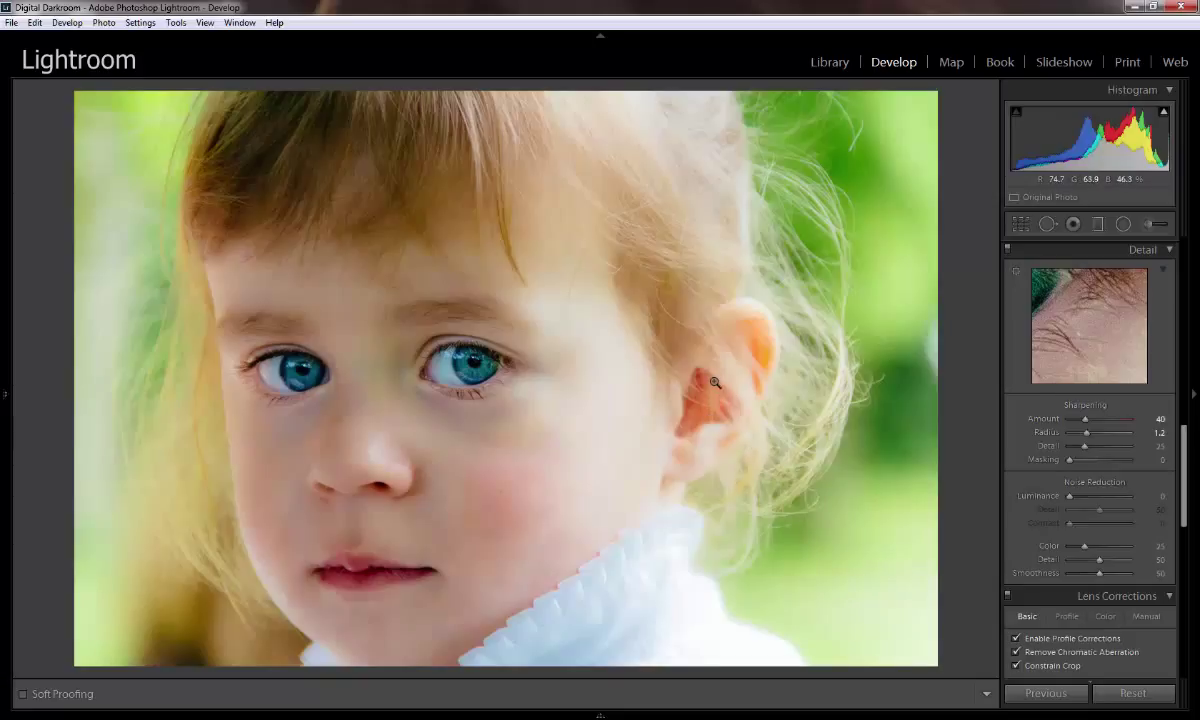
pyautogui.keyDown('alt'); pyautogui.click(1088, 437); pyautogui.keyUp('alt')
pyautogui.click(491, 370)
pyautogui.click(491, 370)
pyautogui.moveTo(474, 412); pyautogui.dragTo(525, 422)
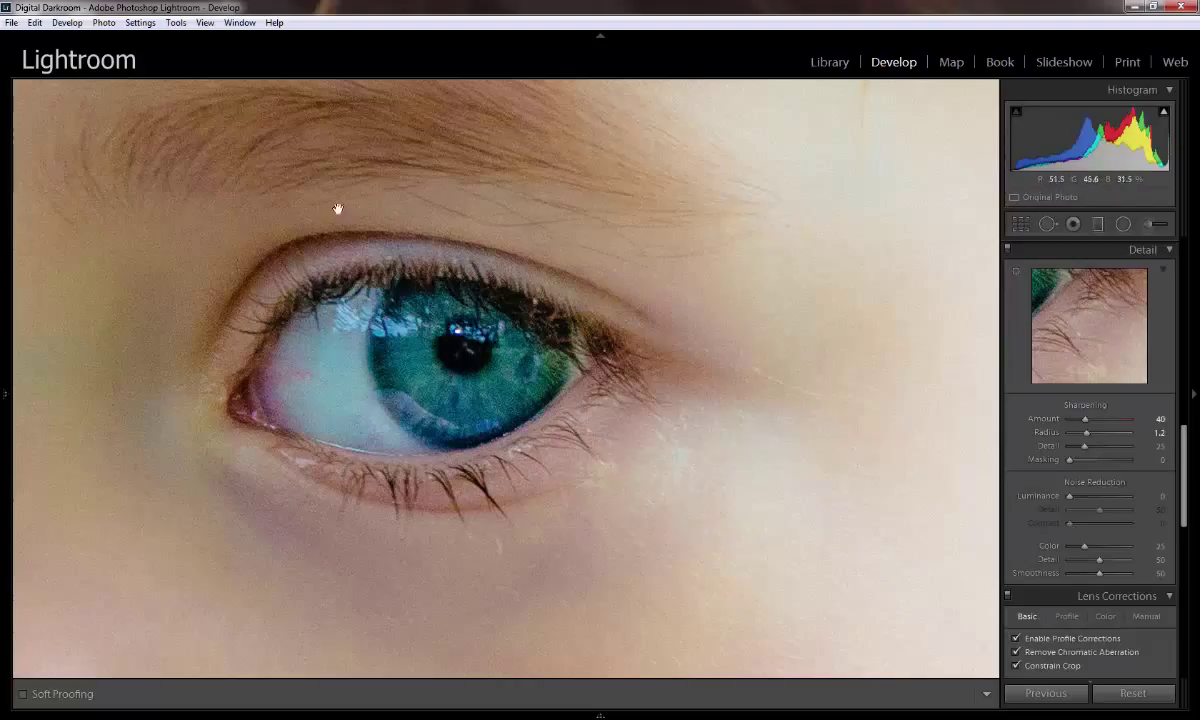
pyautogui.keyDown('alt'); pyautogui.click(1088, 437); pyautogui.keyUp('alt')
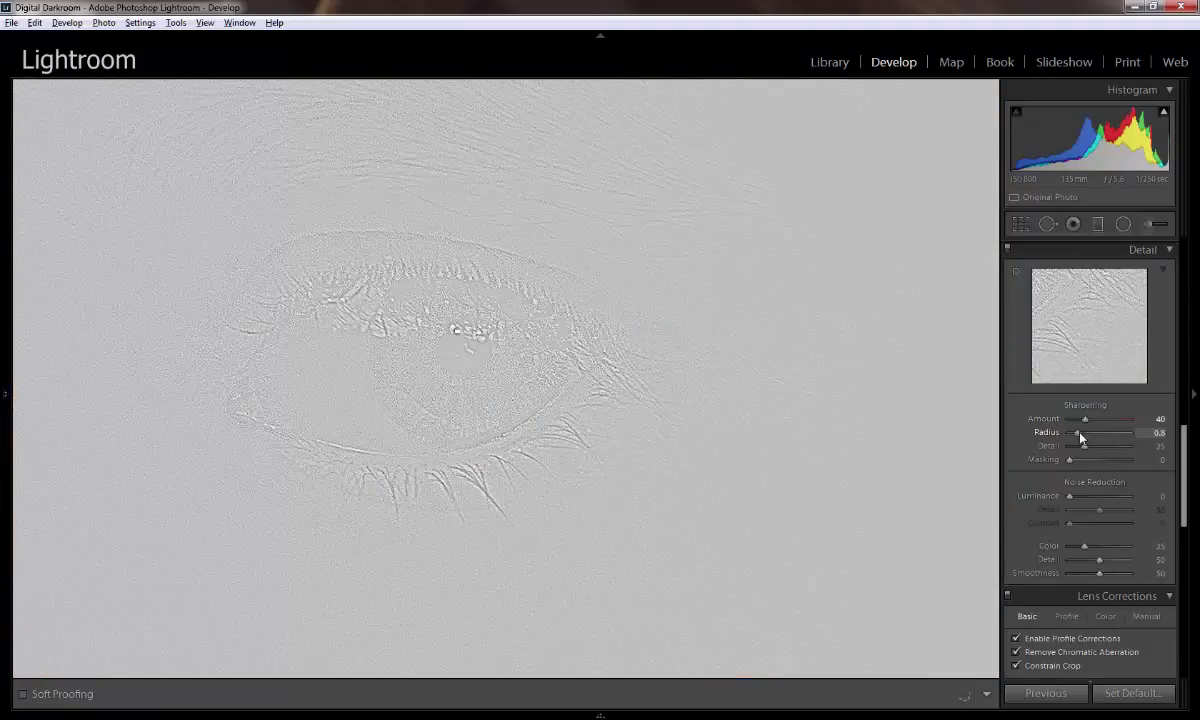
pyautogui.moveTo(1100, 431); pyautogui.dragTo(1105, 431)
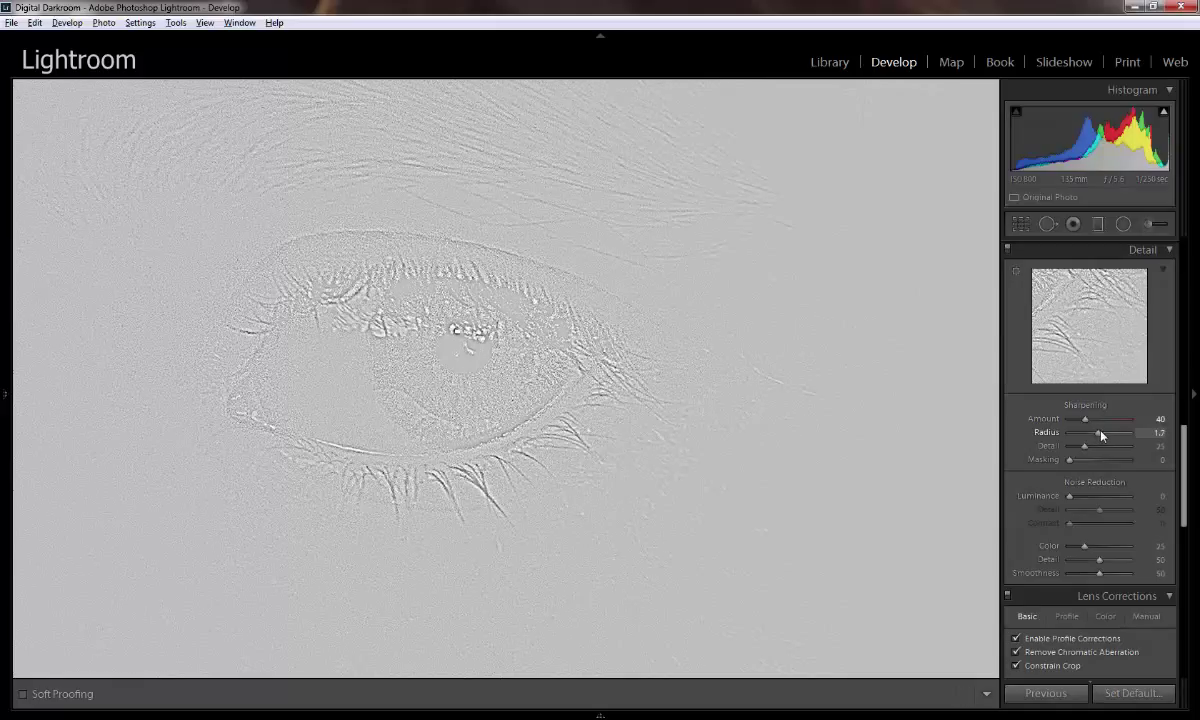
pyautogui.moveTo(1101, 435); pyautogui.dragTo(1101, 437)
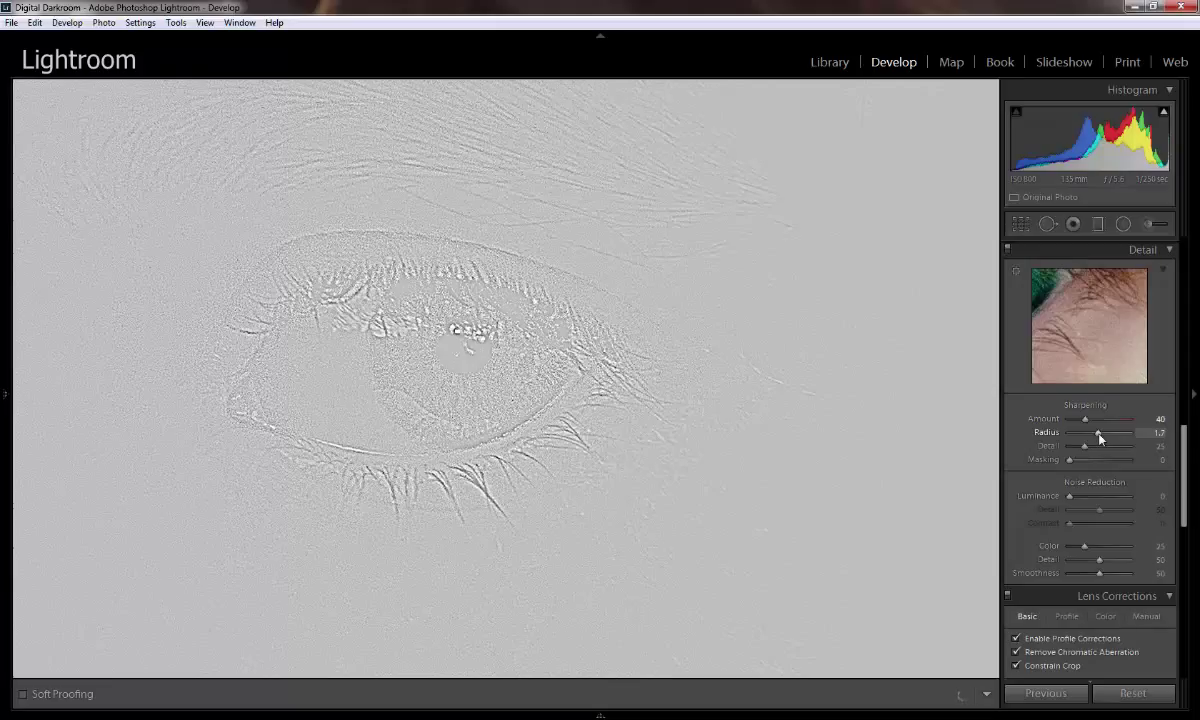
pyautogui.press('alt')
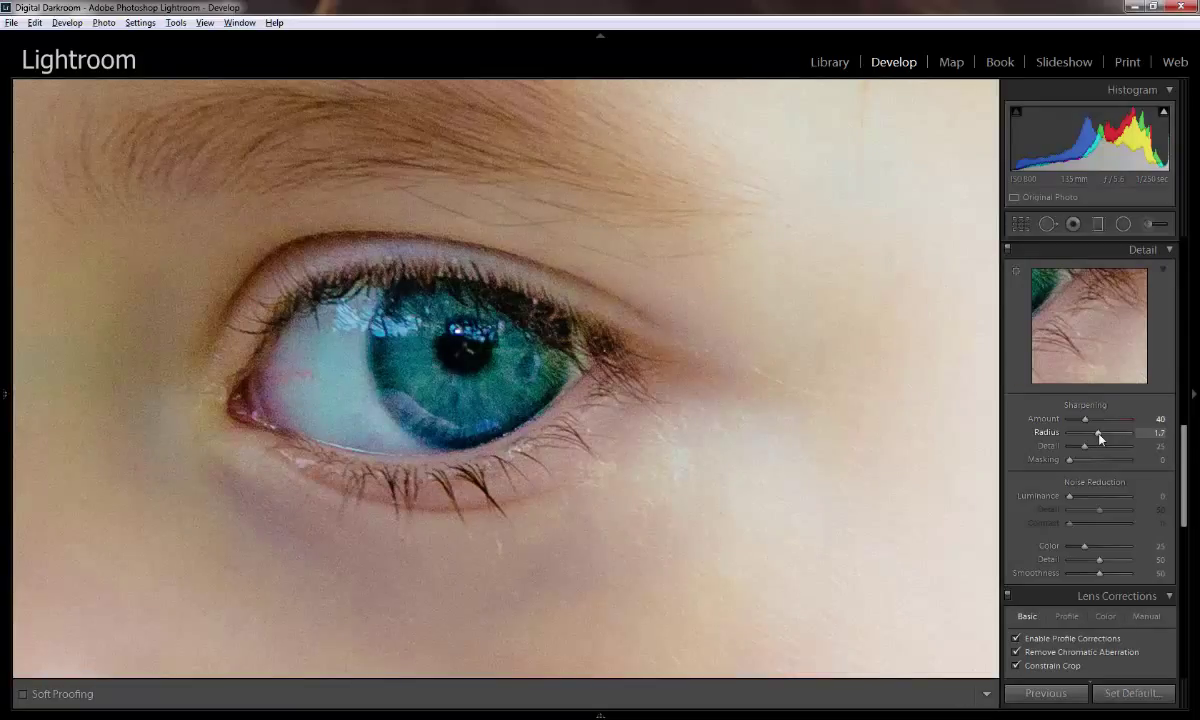
pyautogui.moveTo(1098, 438); pyautogui.dragTo(1082, 446)
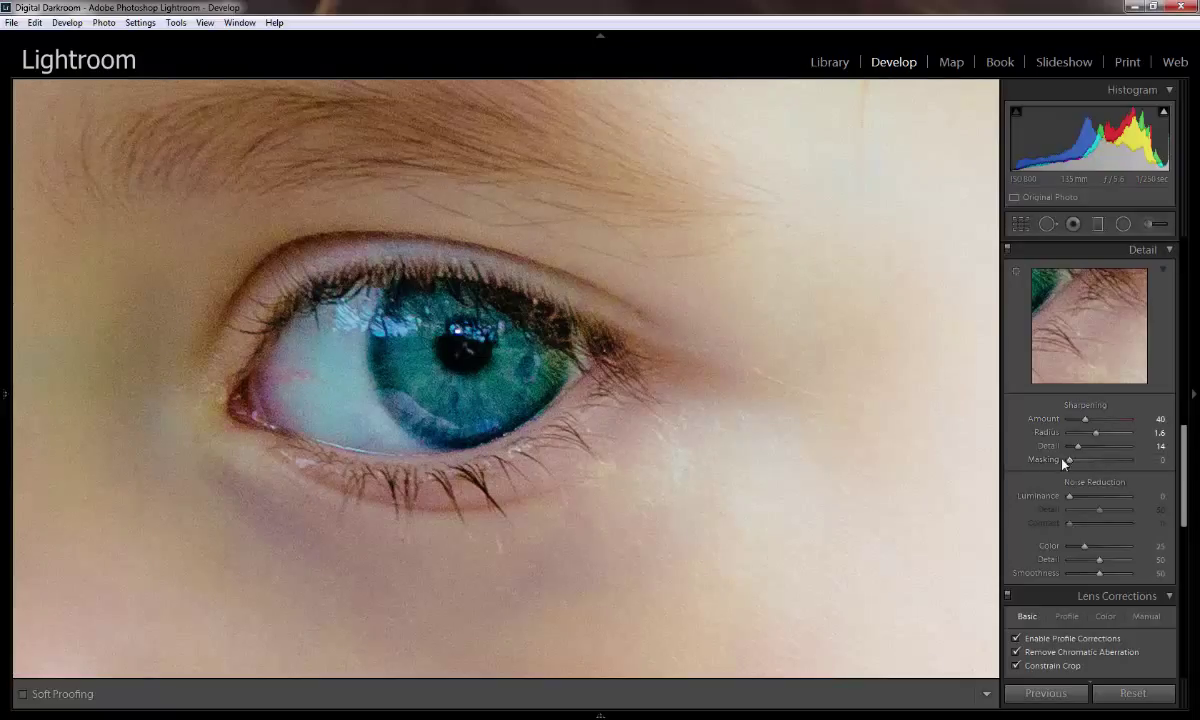
# - Set the portrait's sharpening Masking to 86 using the mask preview, restricting sharpening to the eye, lashes and brow edges
pyautogui.press('alt')
pyautogui.moveTo(1076, 463); pyautogui.dragTo(1120, 463)
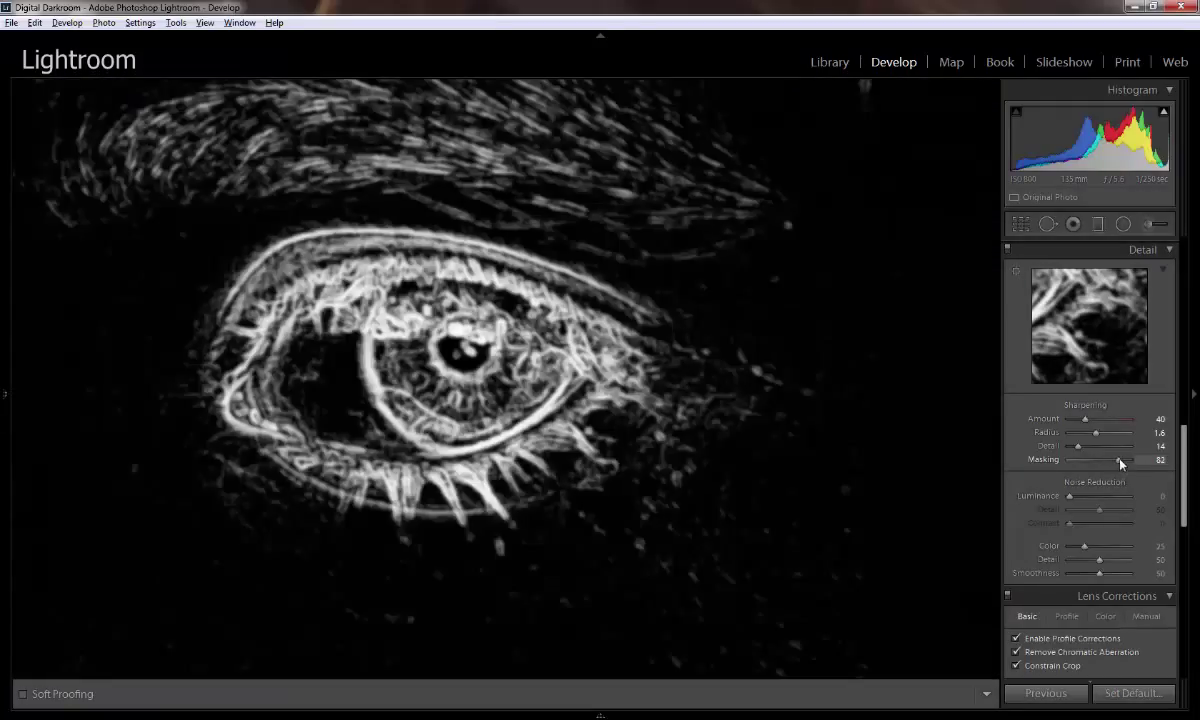
pyautogui.moveTo(1120, 463); pyautogui.dragTo(1123, 461)
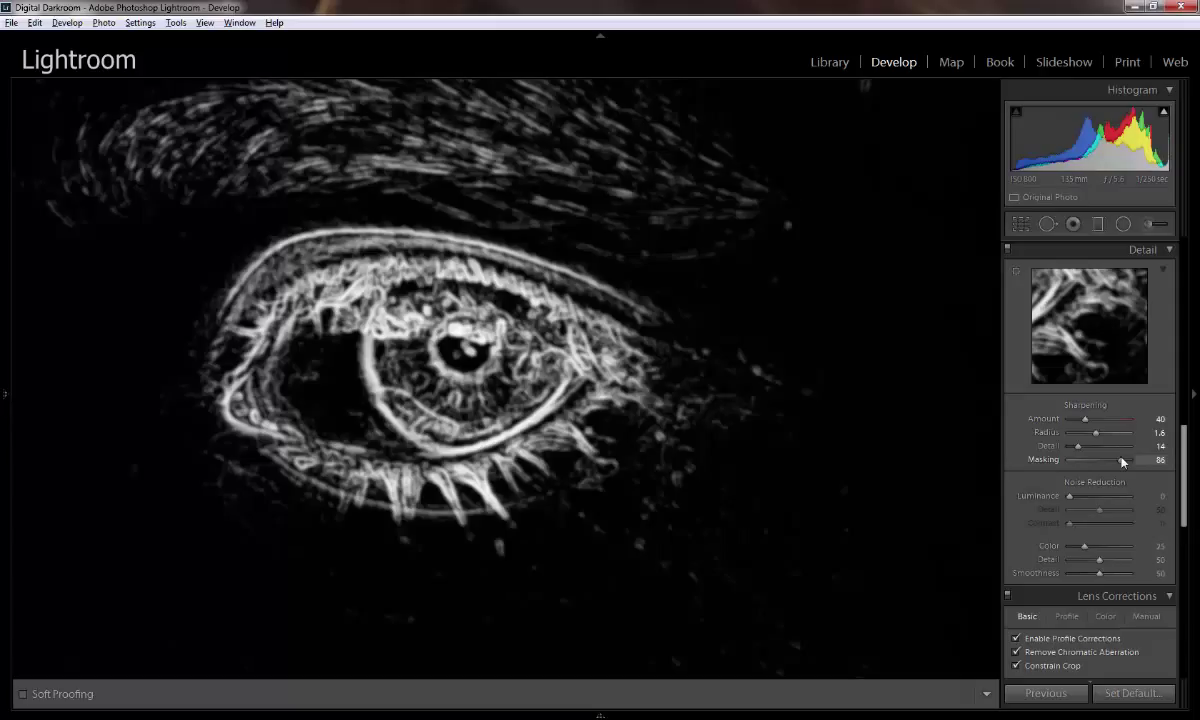
pyautogui.moveTo(1122, 461); pyautogui.dragTo(1122, 461)
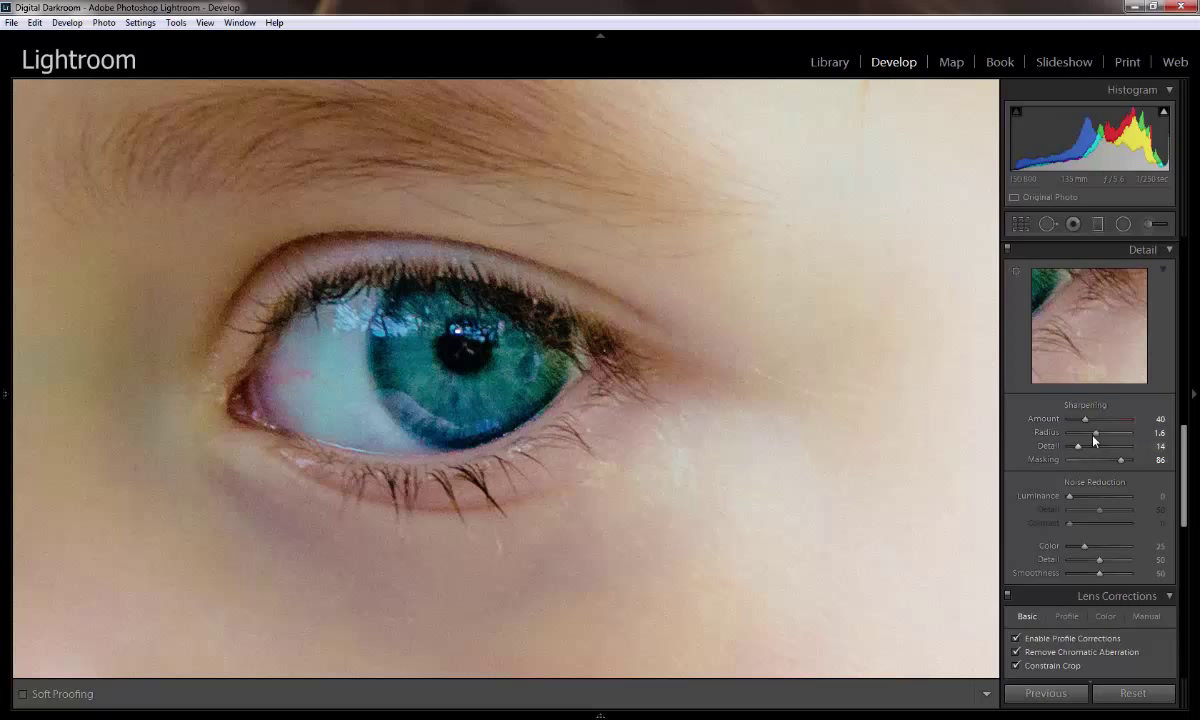
# - Compare the portrait with the Detail adjustments off and on, first on the whole photo and again close up on the eye
pyautogui.click(822, 461)
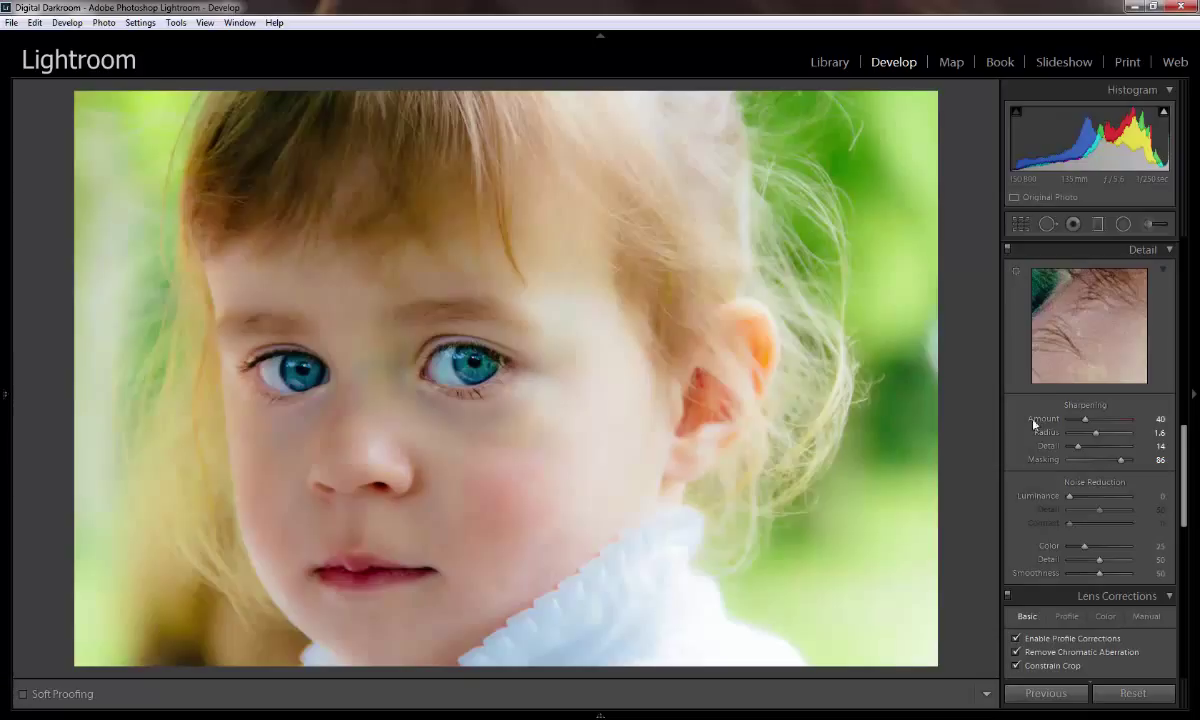
pyautogui.click(1008, 251)
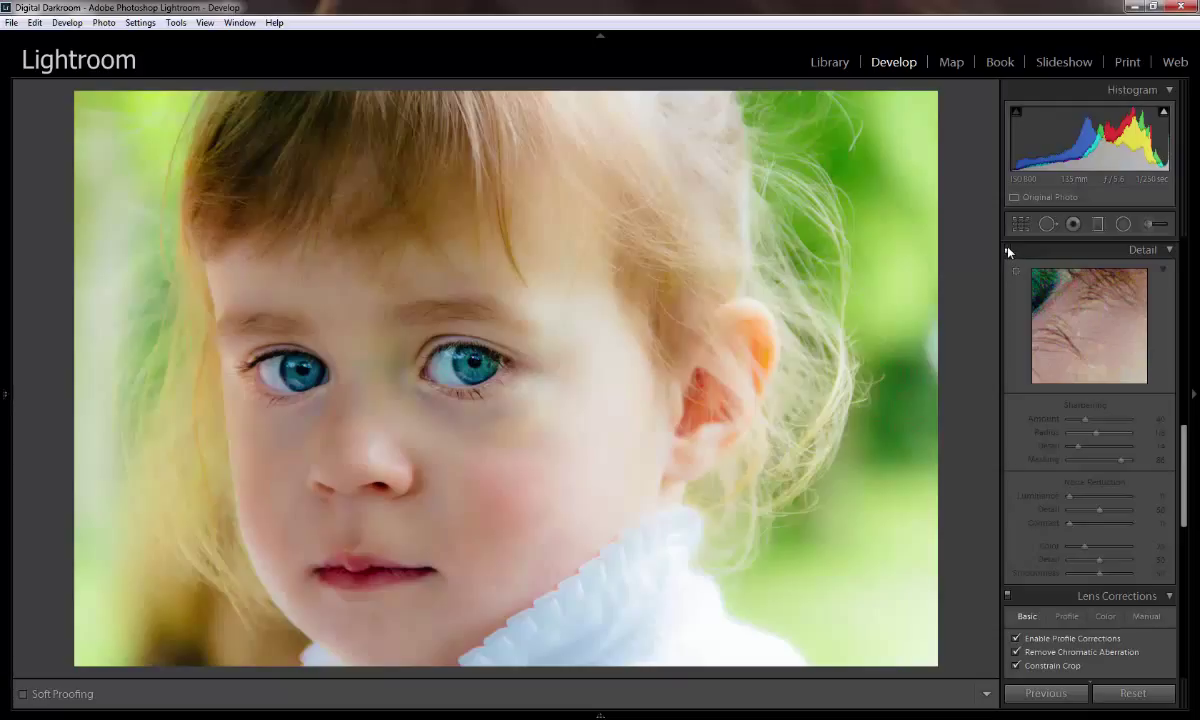
pyautogui.click(1008, 251)
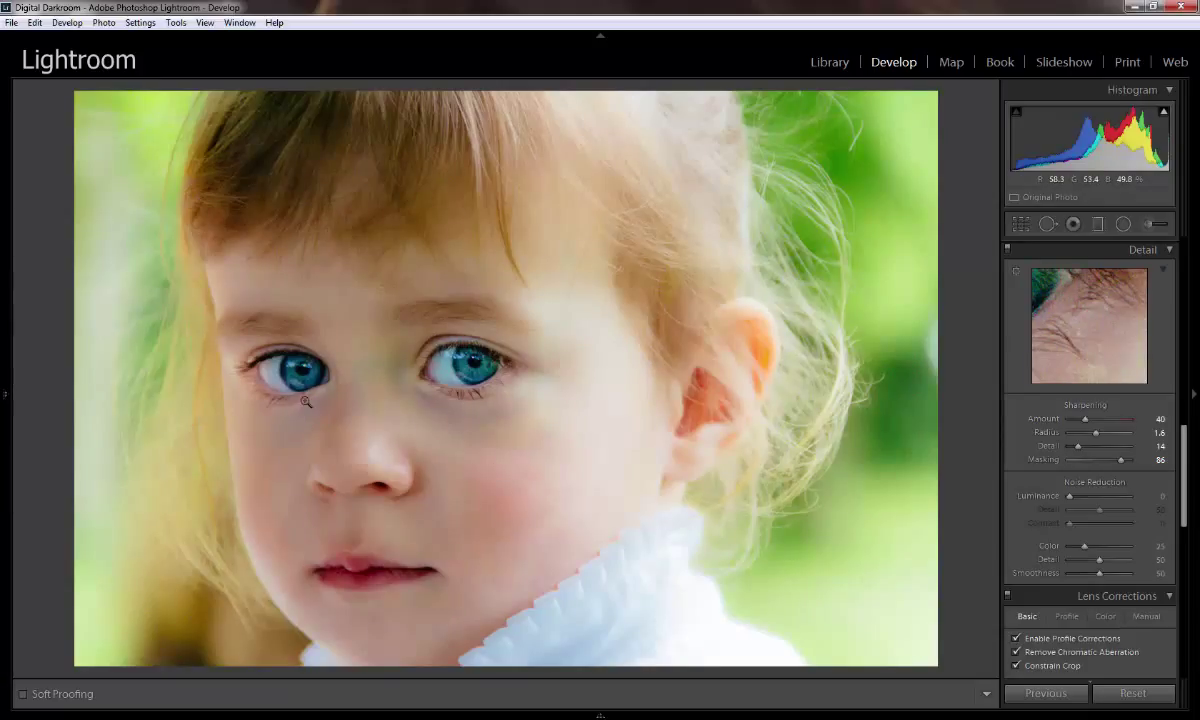
pyautogui.click(504, 396)
pyautogui.moveTo(437, 343); pyautogui.dragTo(643, 407)
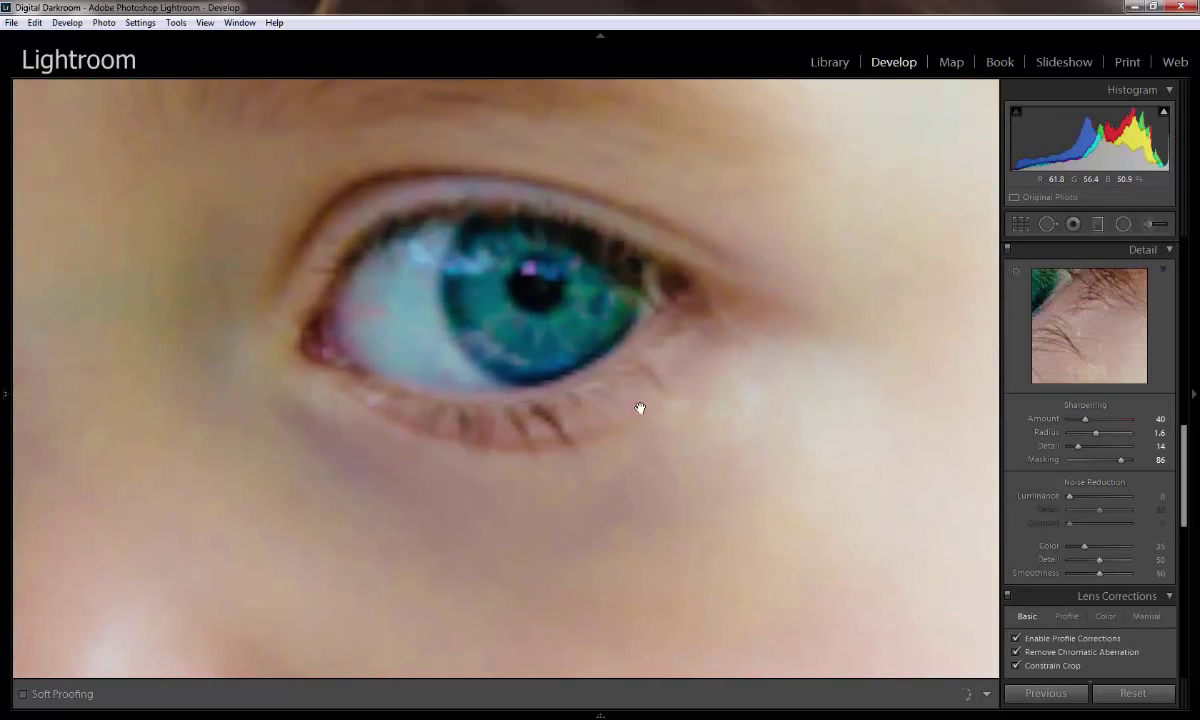
pyautogui.click(1008, 248)
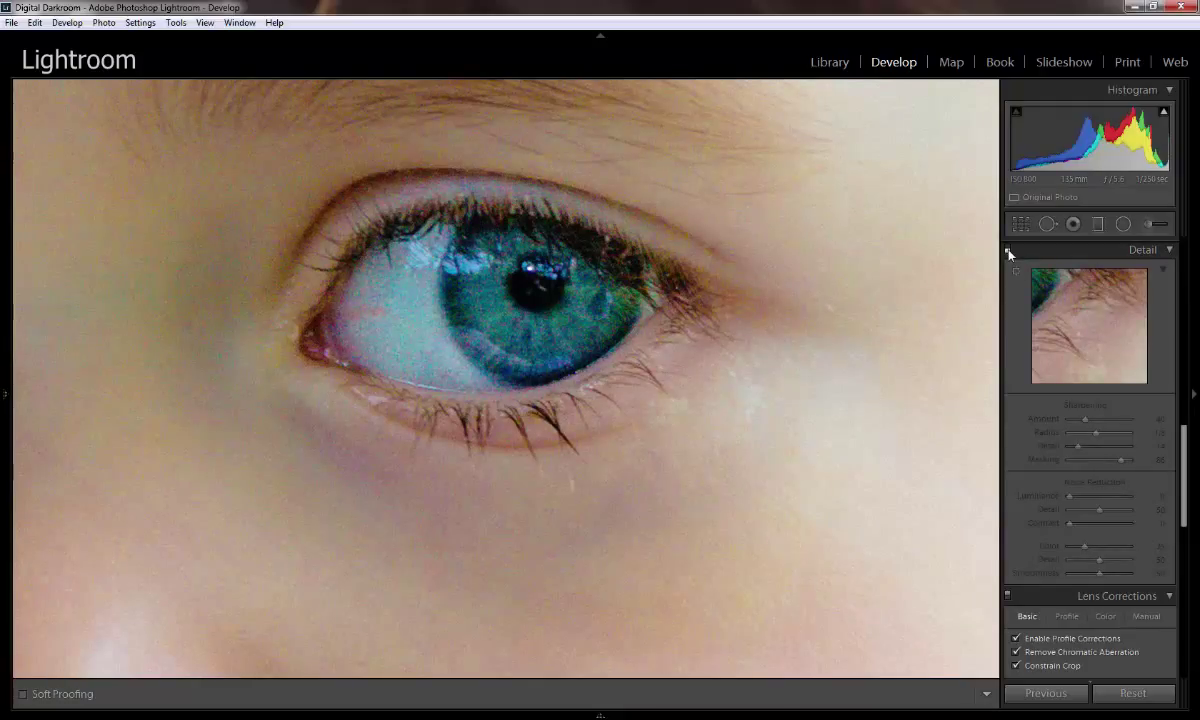
pyautogui.click(1008, 250)
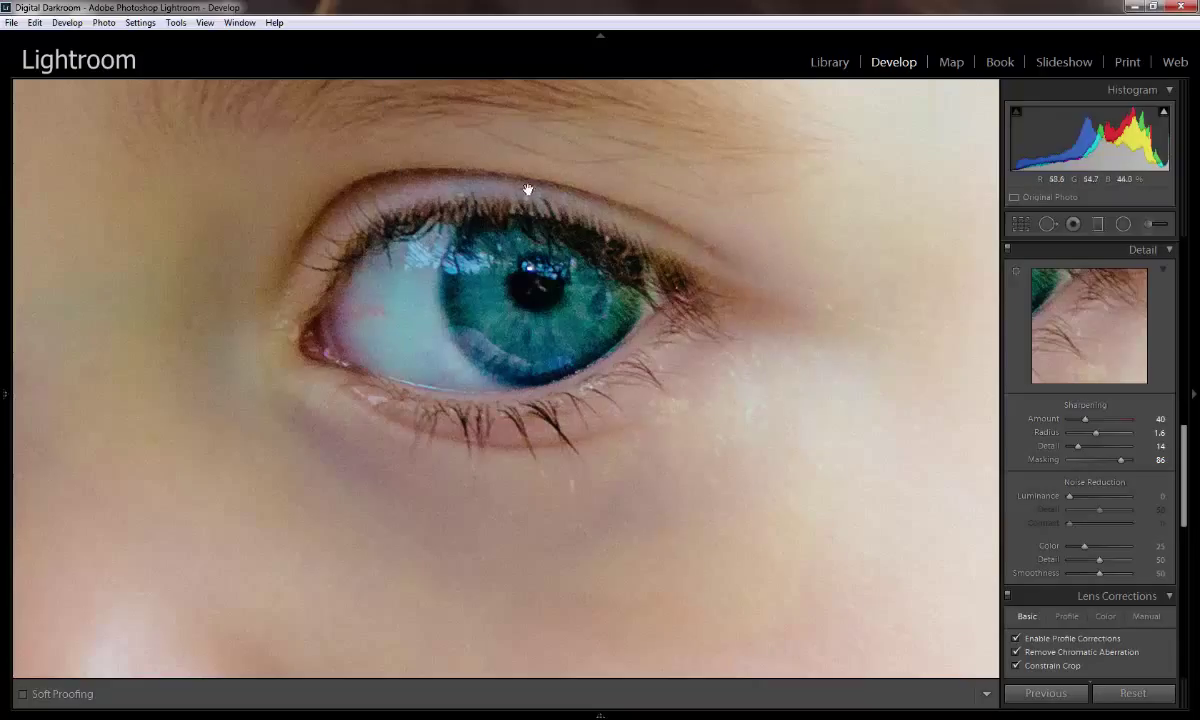
# - Set the portrait's overall sharpening Amount to 25, judging the effect on the whole photo in greyscale preview
pyautogui.click(485, 362)
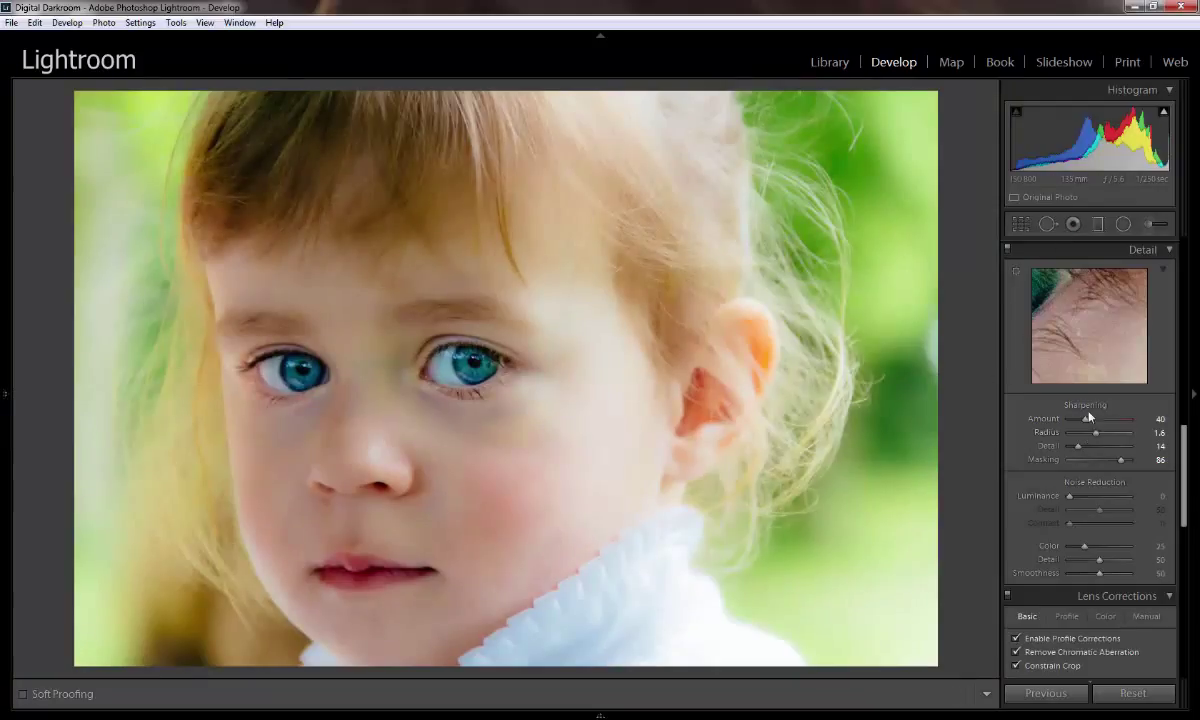
pyautogui.moveTo(1071, 343); pyautogui.dragTo(1085, 421)
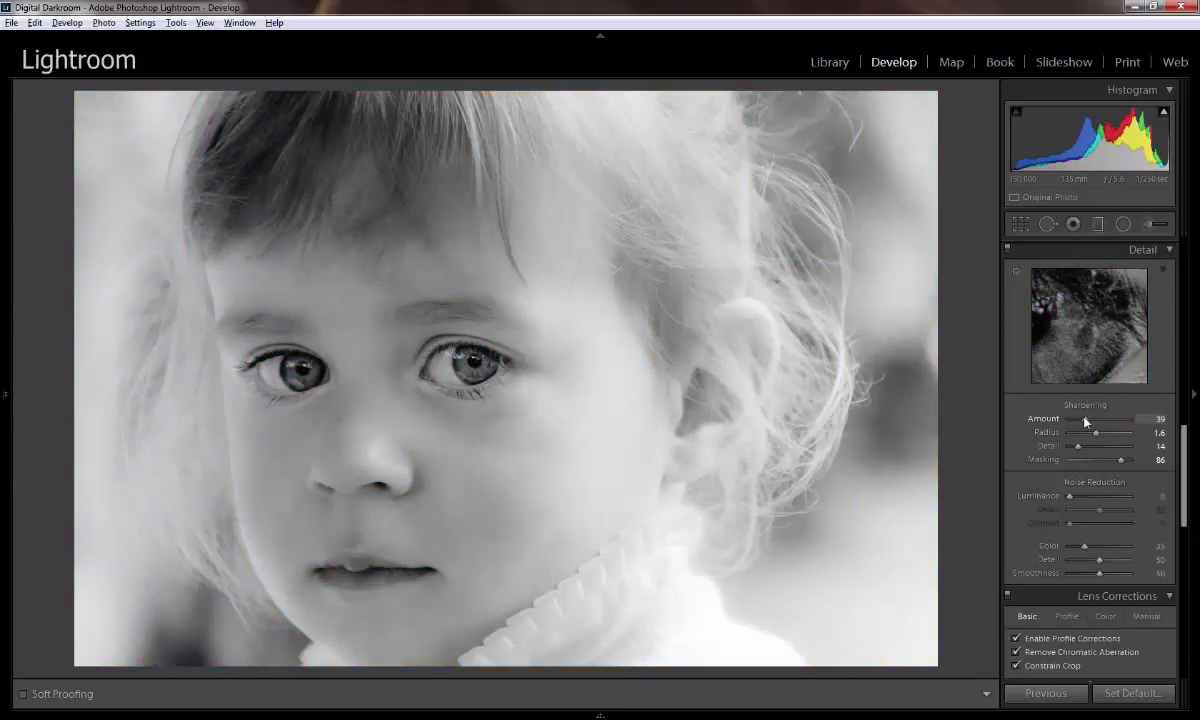
pyautogui.moveTo(1081, 421); pyautogui.dragTo(1080, 420)
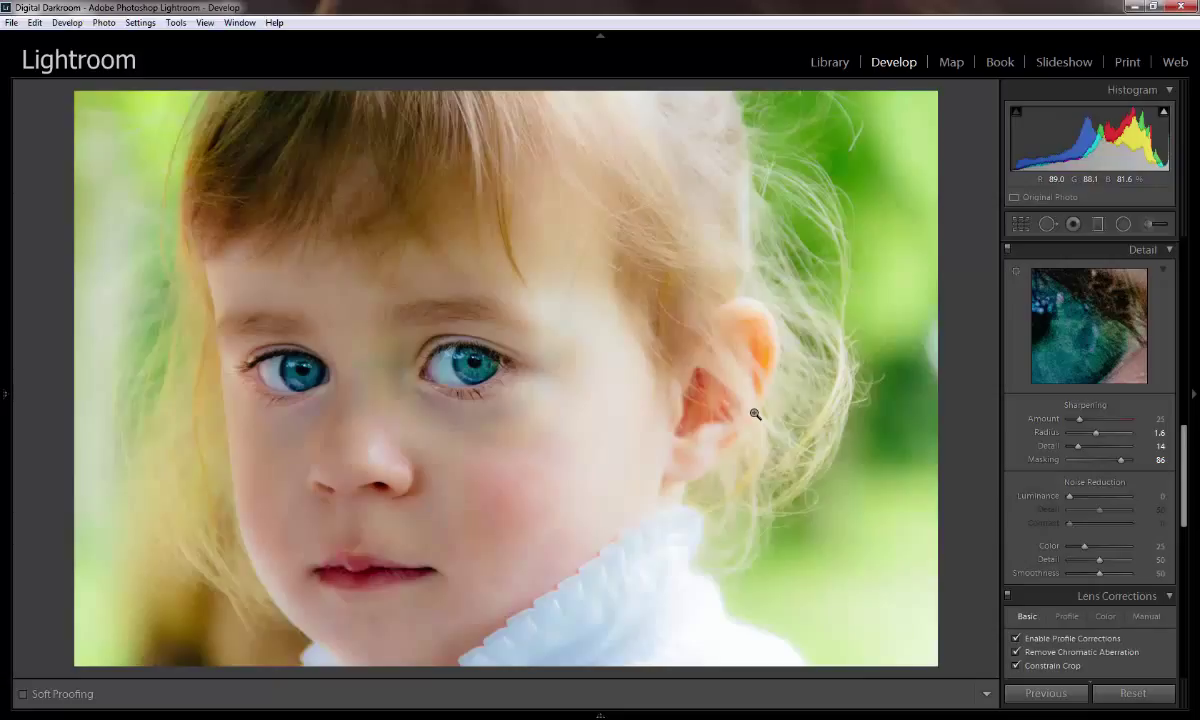
# - Draw a tall radial filter around the eye nearer the visible ear, extend it over the cheek below, and check its coverage with the mask overlay
pyautogui.click(1125, 228)
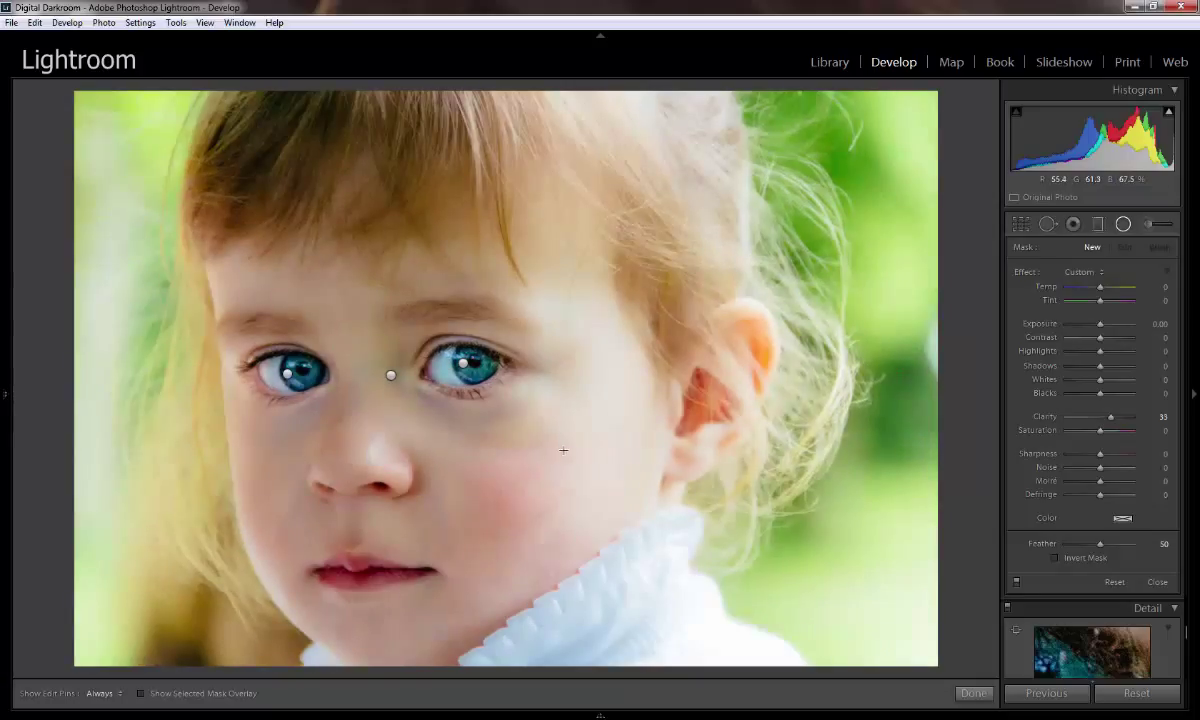
pyautogui.moveTo(563, 482); pyautogui.dragTo(581, 532)
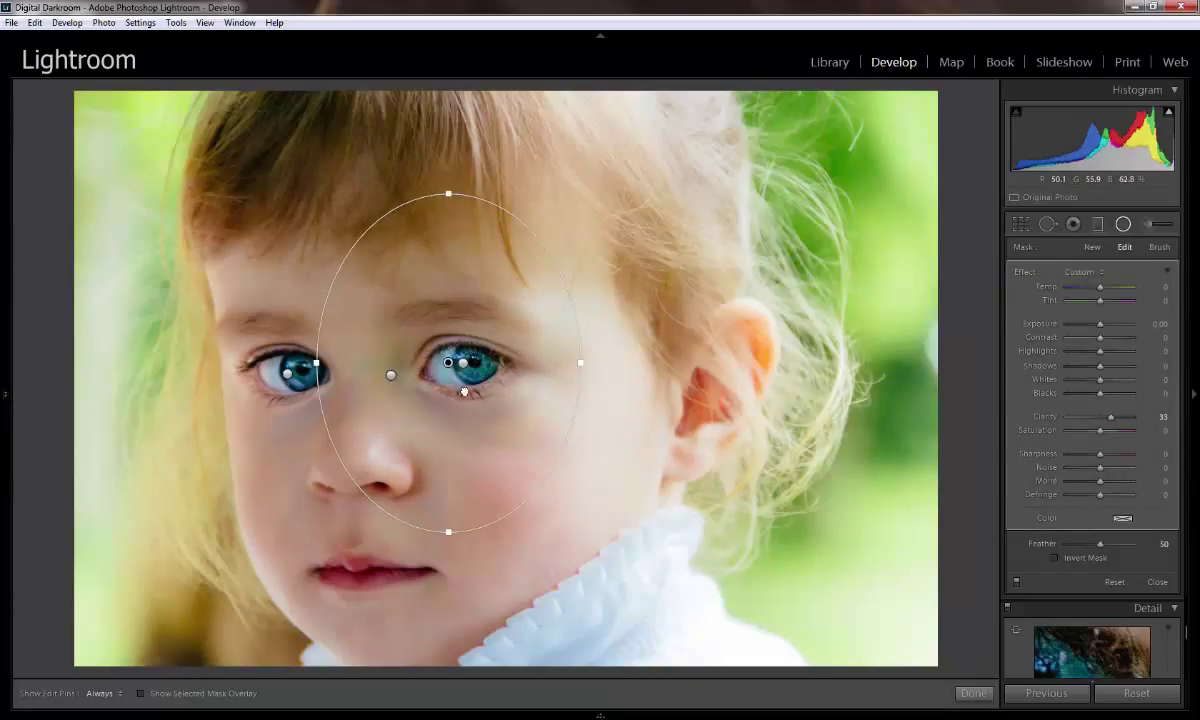
pyautogui.moveTo(494, 419)
pyautogui.mouseDown()
pyautogui.moveTo(502, 426)
pyautogui.moveTo(491, 415)
pyautogui.mouseUp()
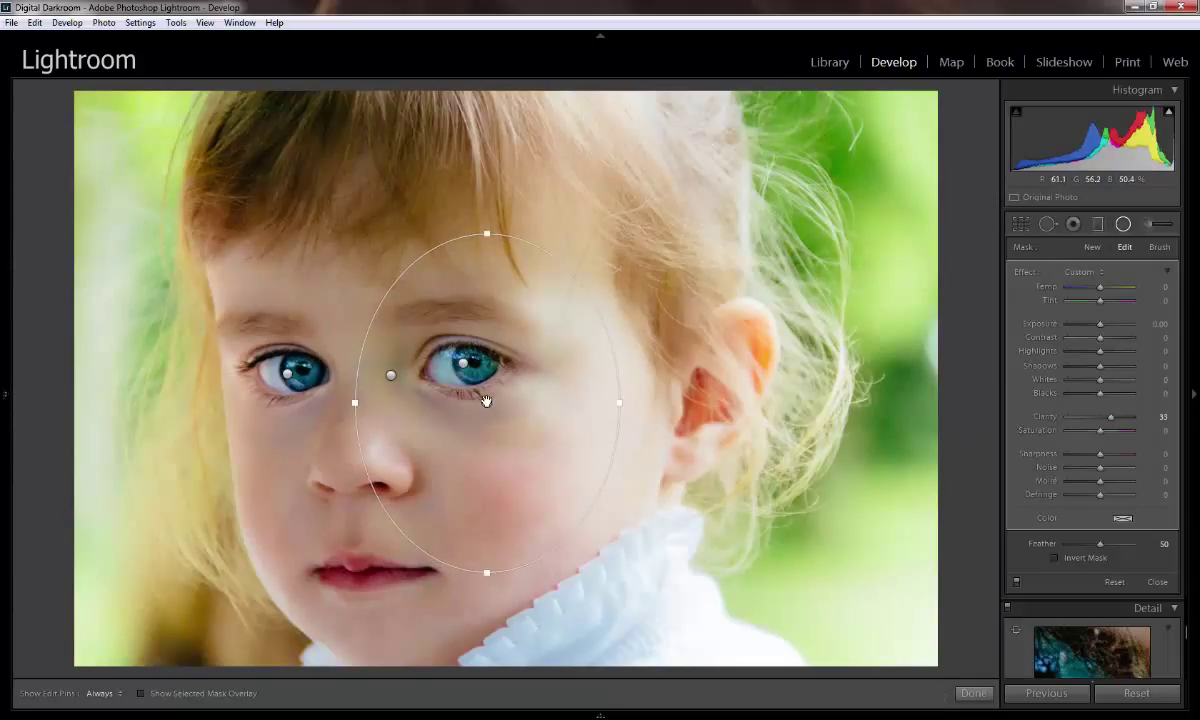
pyautogui.press('o')
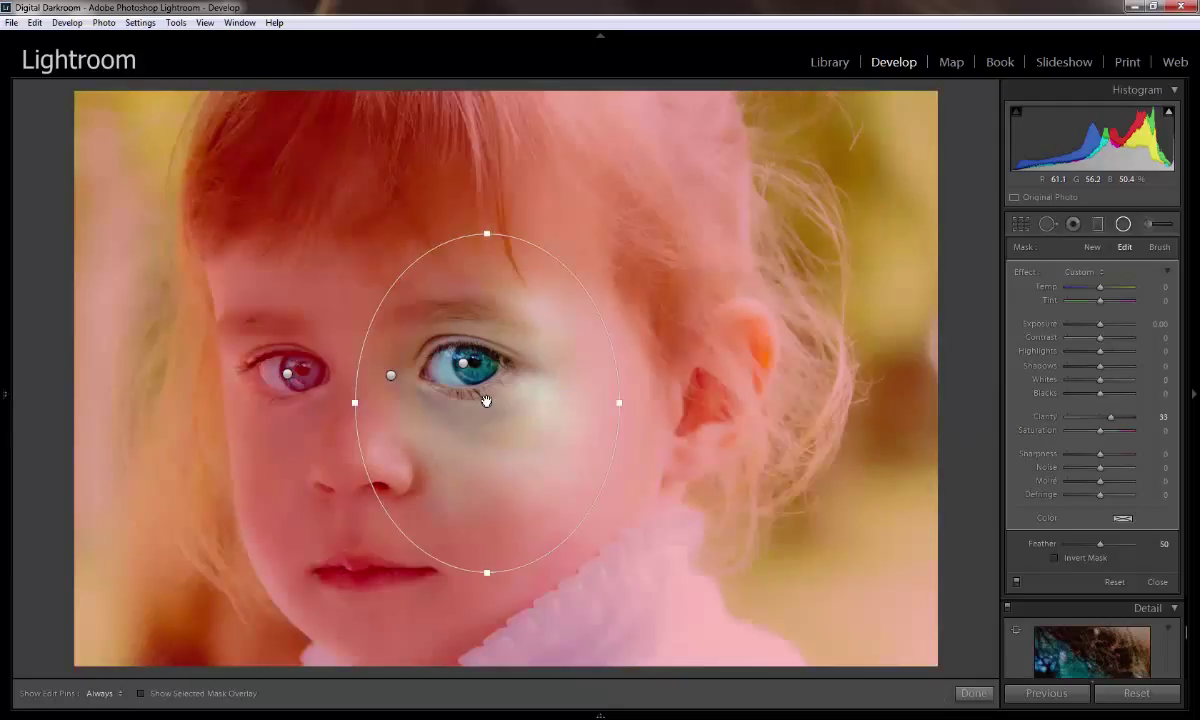
pyautogui.press('o')
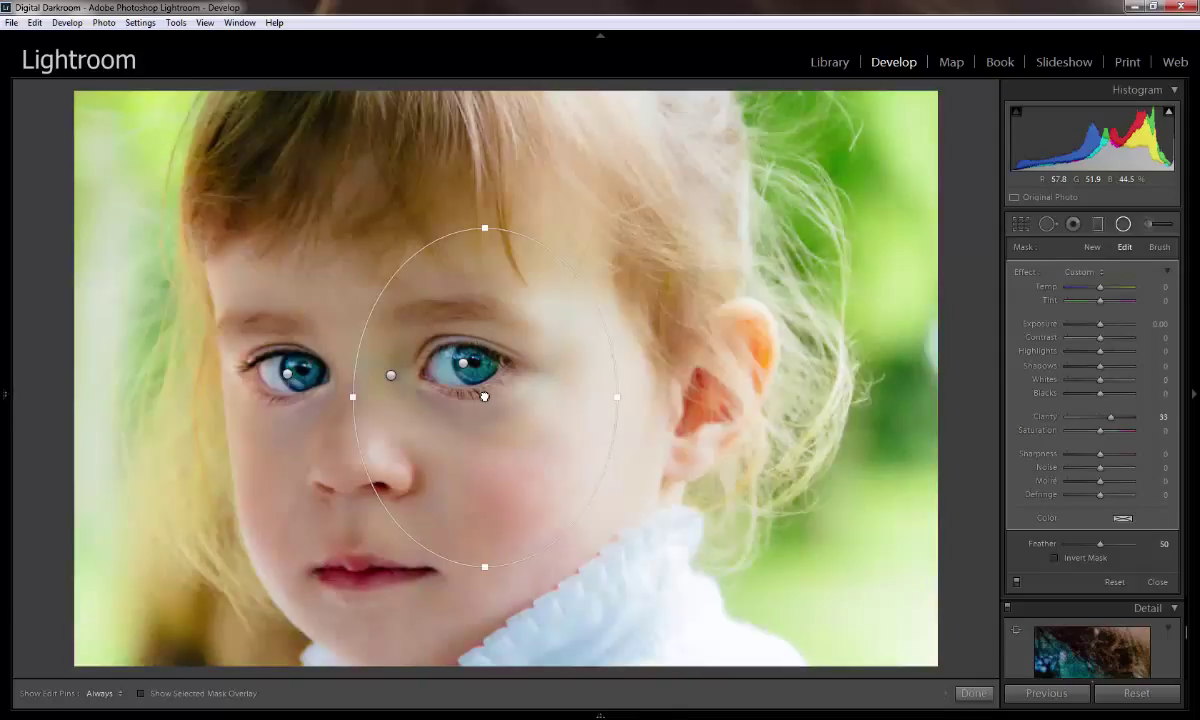
pyautogui.press('o')
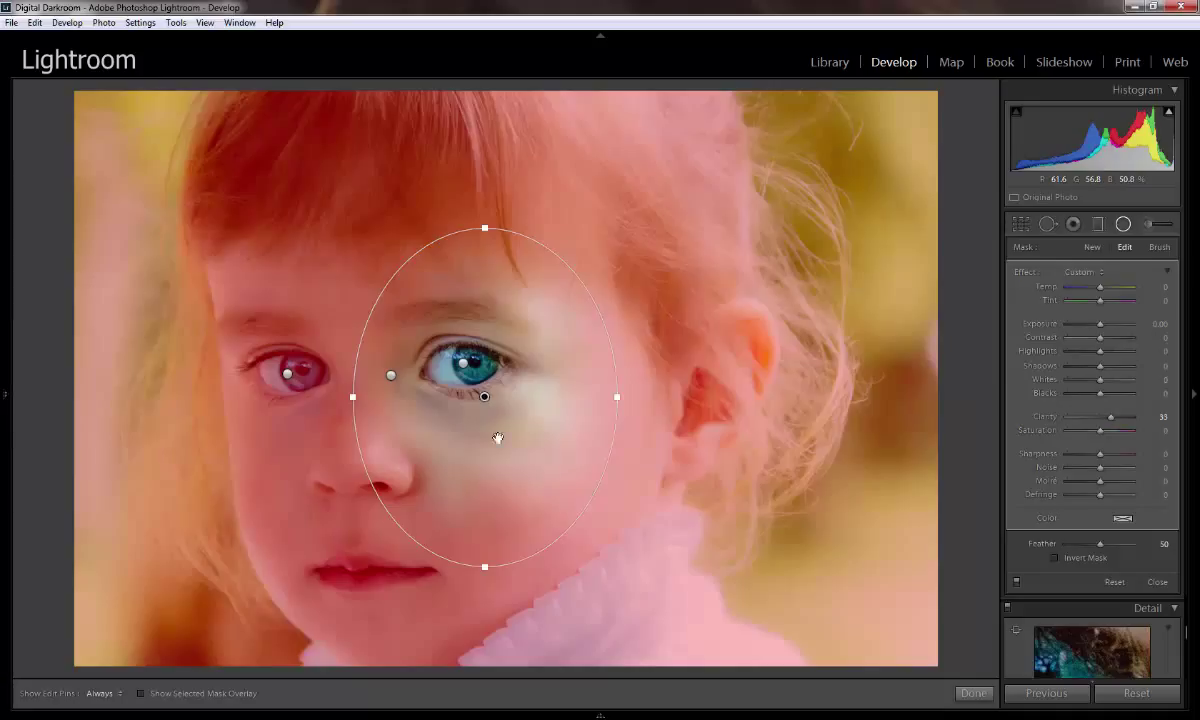
pyautogui.press('o')
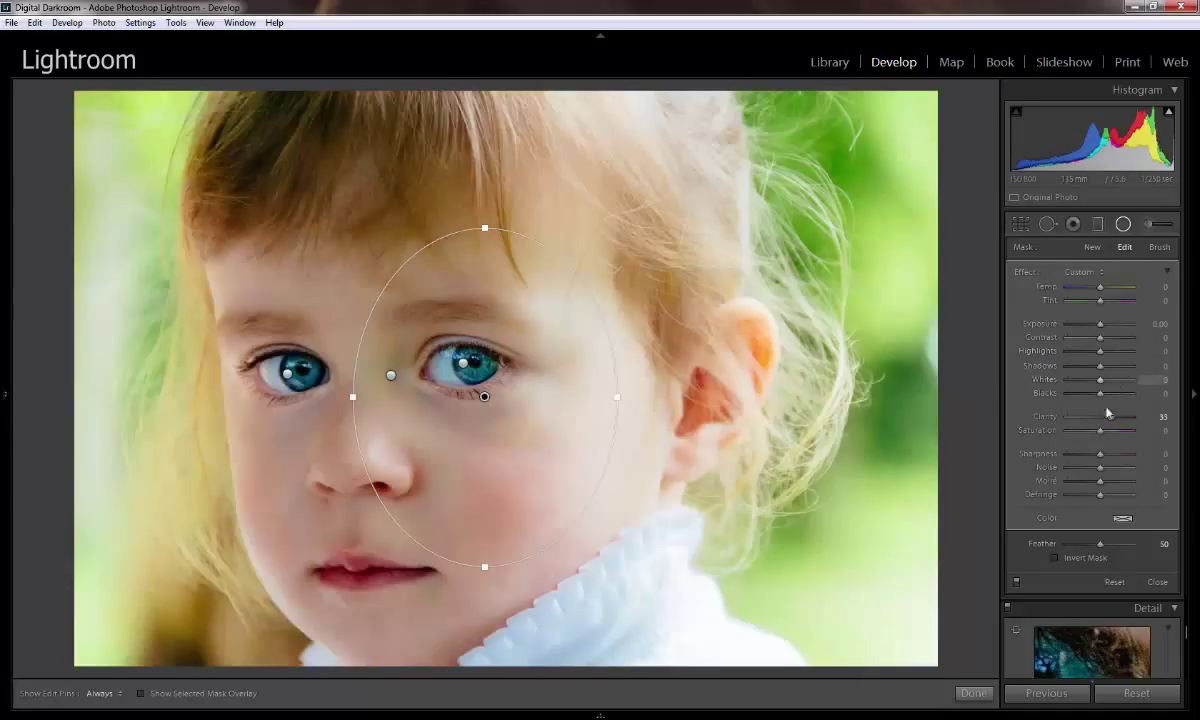
# - Set the radial filter's Clarity to 0 and its Sharpness to -93, and finish editing the filter
pyautogui.click(1162, 417)
pyautogui.write('0')
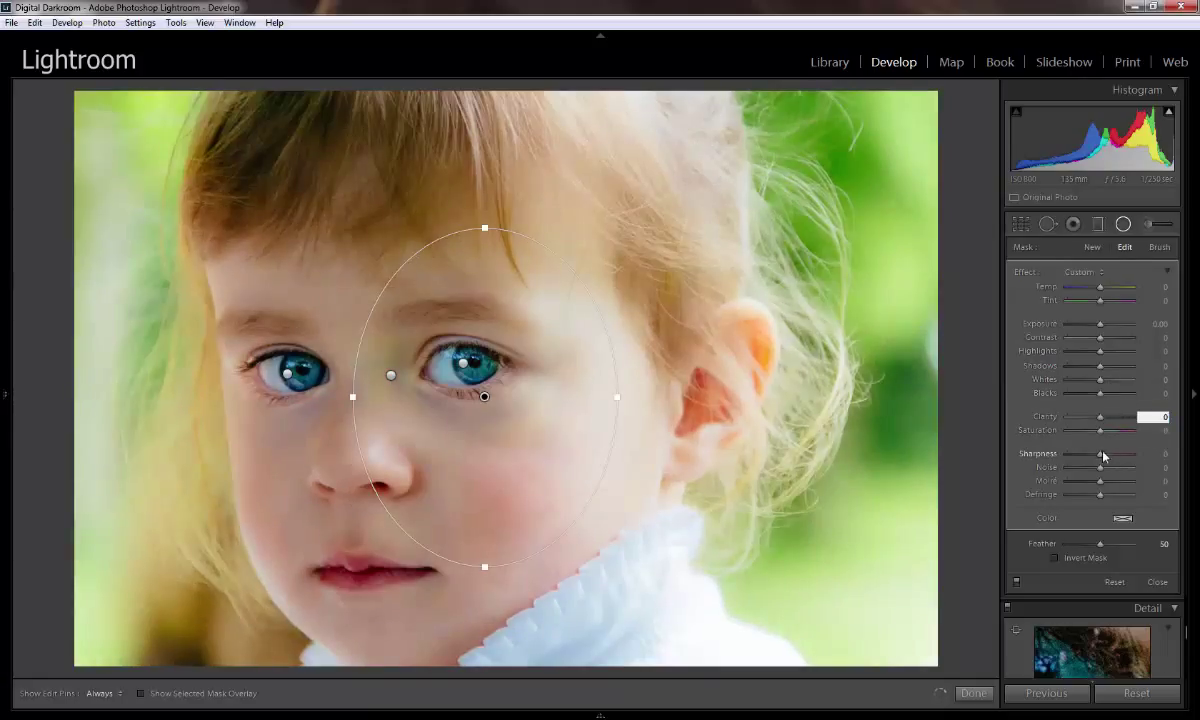
pyautogui.press('Return')
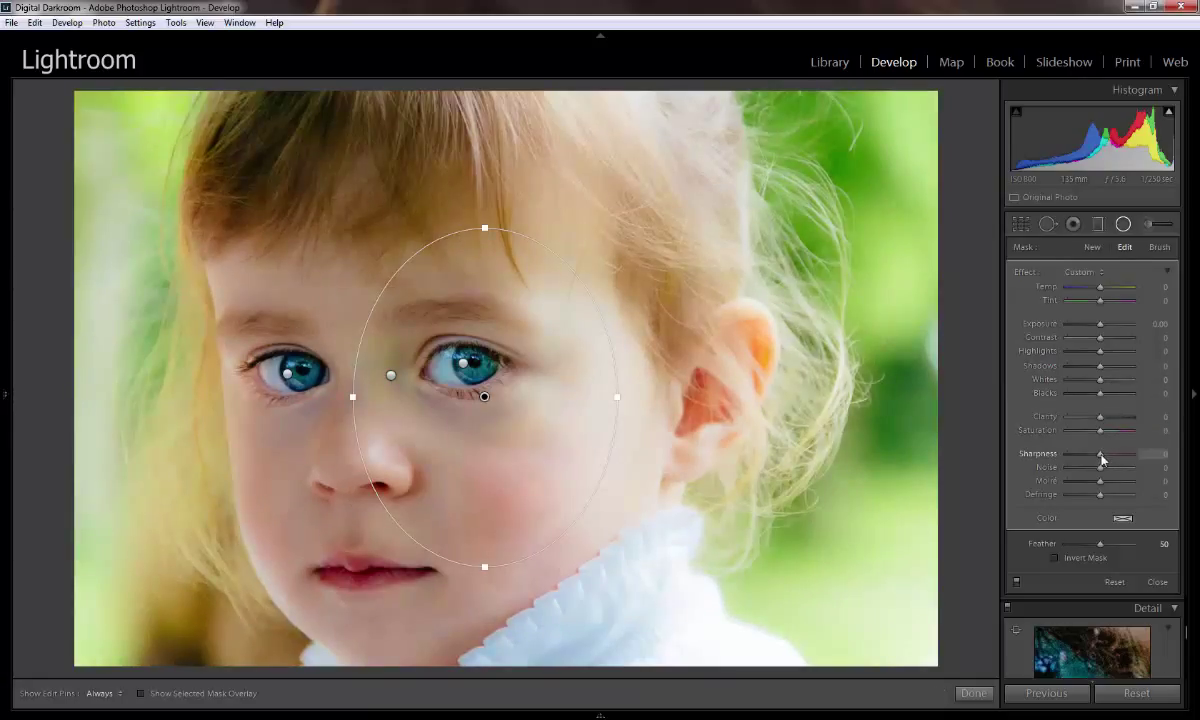
pyautogui.moveTo(1101, 458); pyautogui.dragTo(1082, 457)
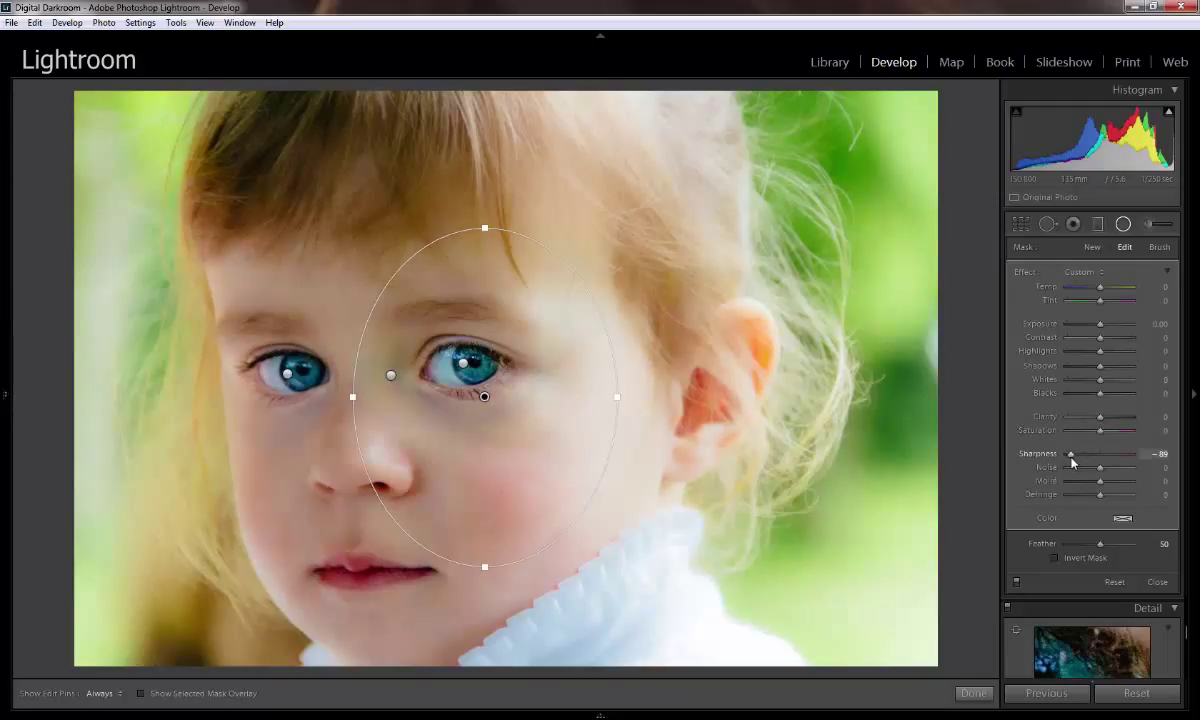
pyautogui.moveTo(1071, 455); pyautogui.dragTo(1075, 455)
pyautogui.moveTo(1089, 455); pyautogui.dragTo(1094, 456)
pyautogui.moveTo(1092, 458); pyautogui.dragTo(1068, 458)
pyautogui.click(1160, 583)
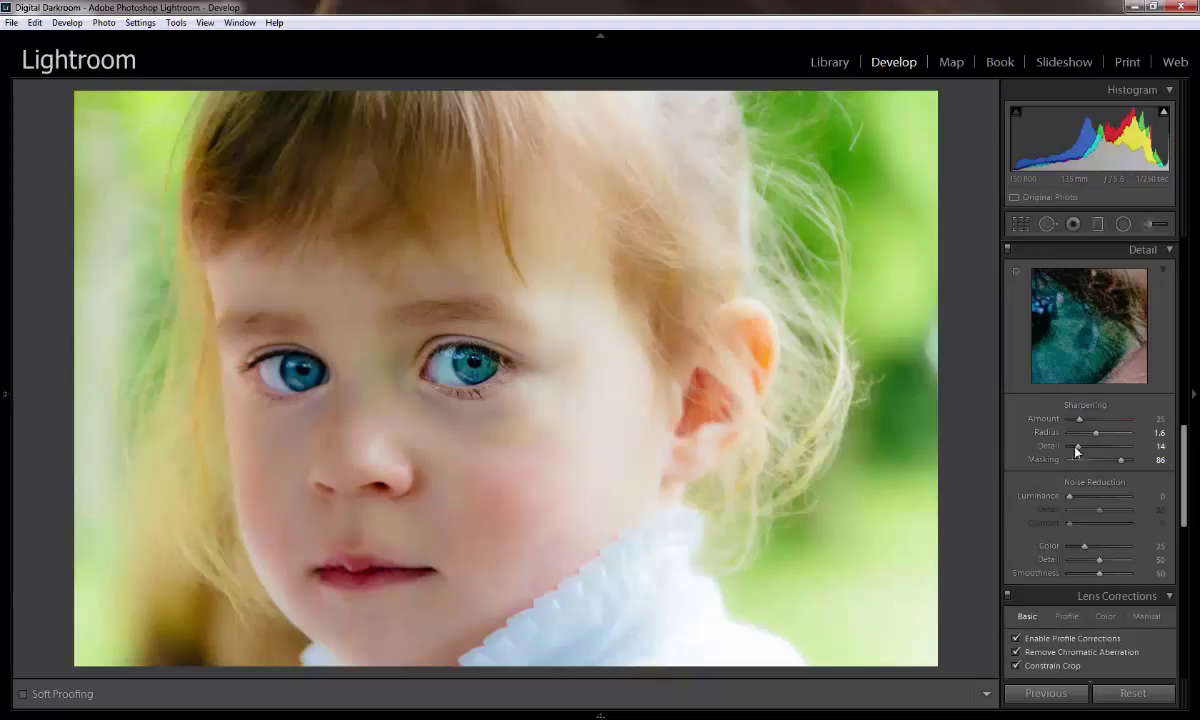
# - Reselect the radial filter centred just below the eye and set its Clarity to -16
pyautogui.click(1099, 226)
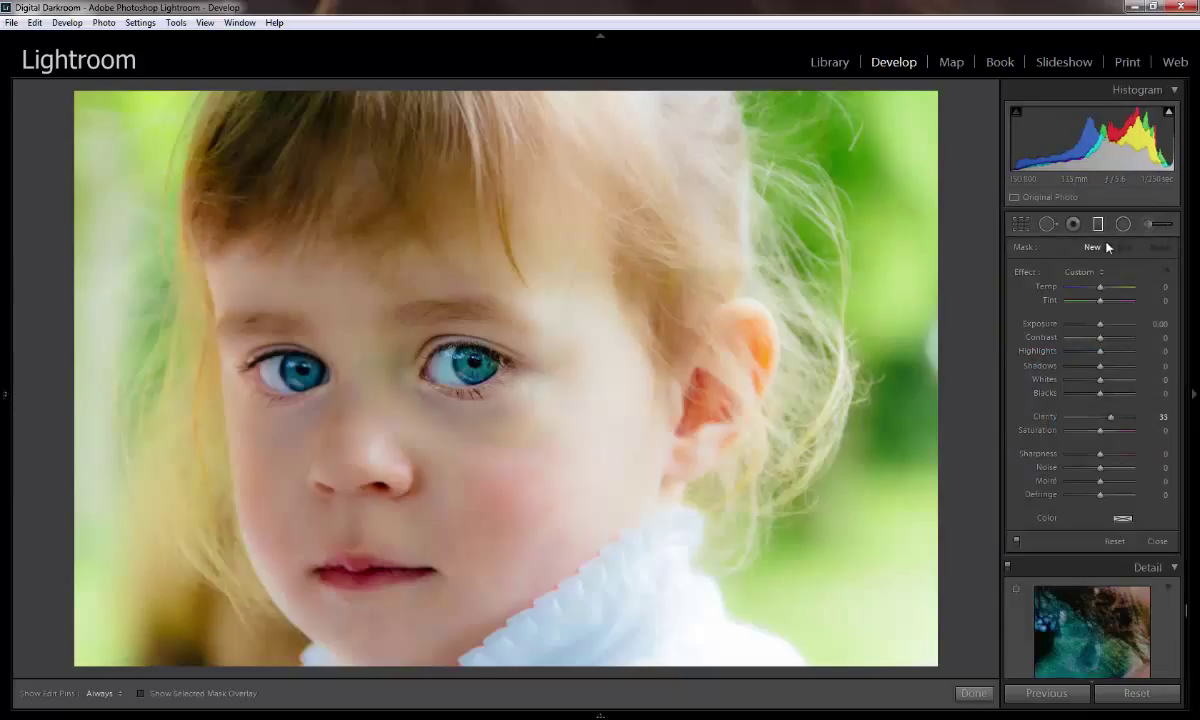
pyautogui.click(1123, 225)
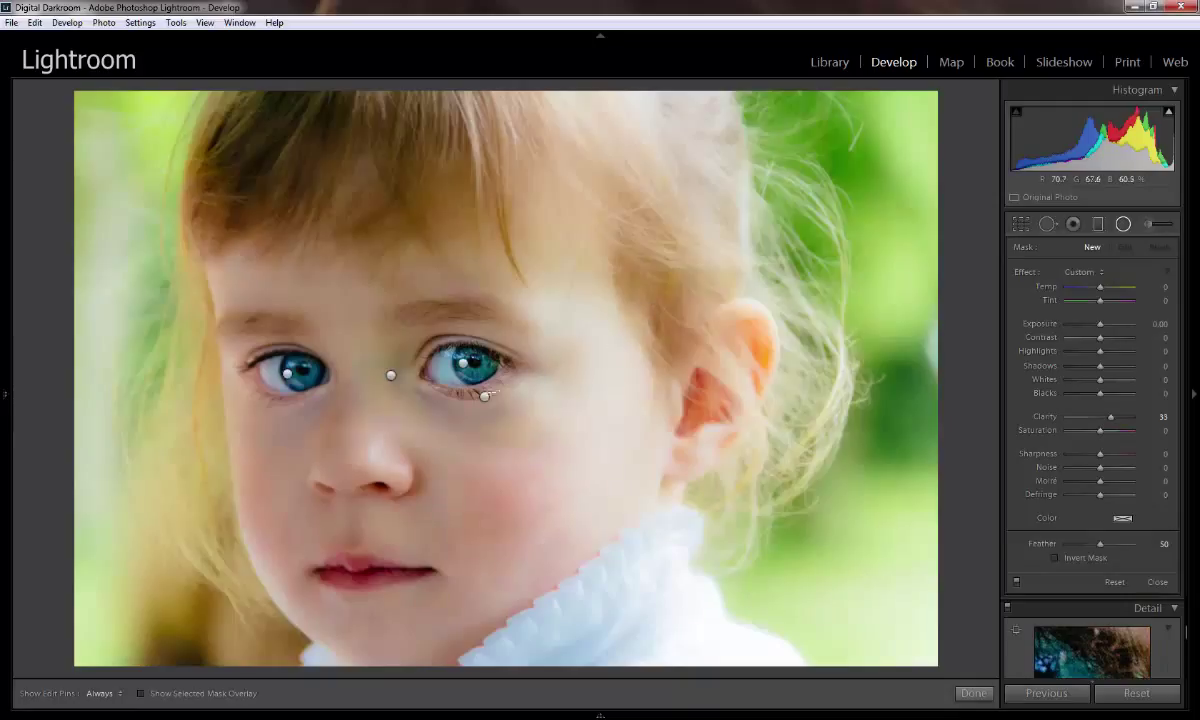
pyautogui.click(484, 396)
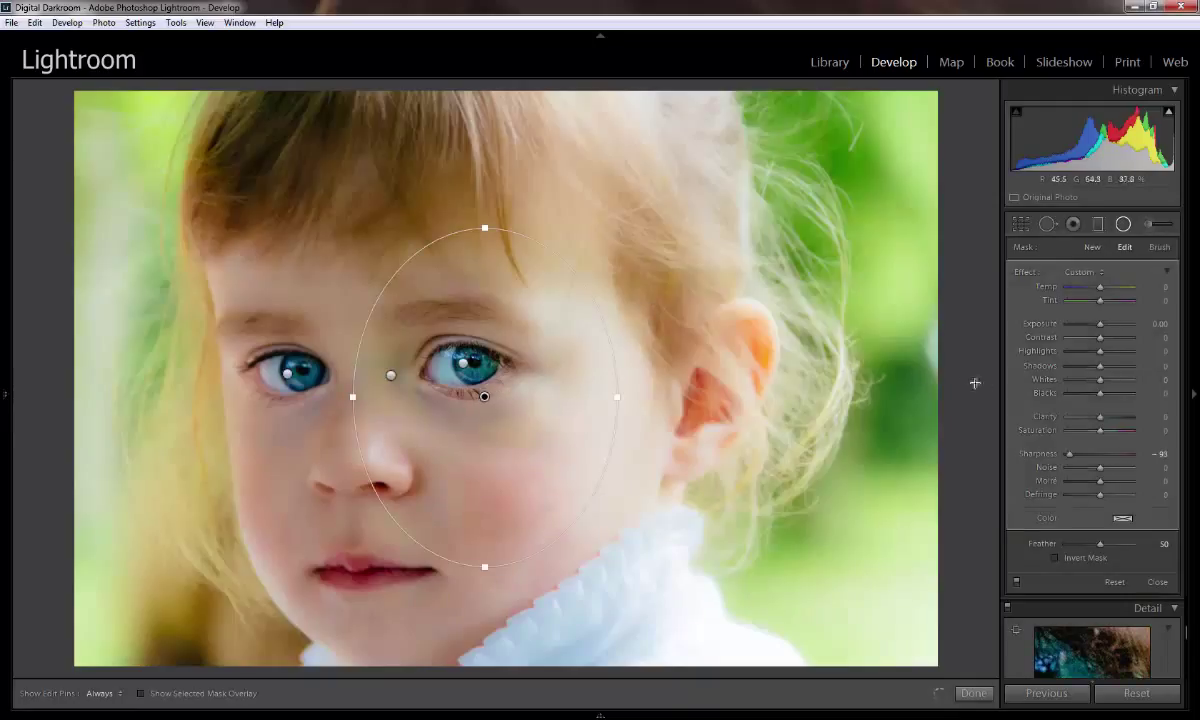
pyautogui.moveTo(1101, 421); pyautogui.dragTo(1092, 421)
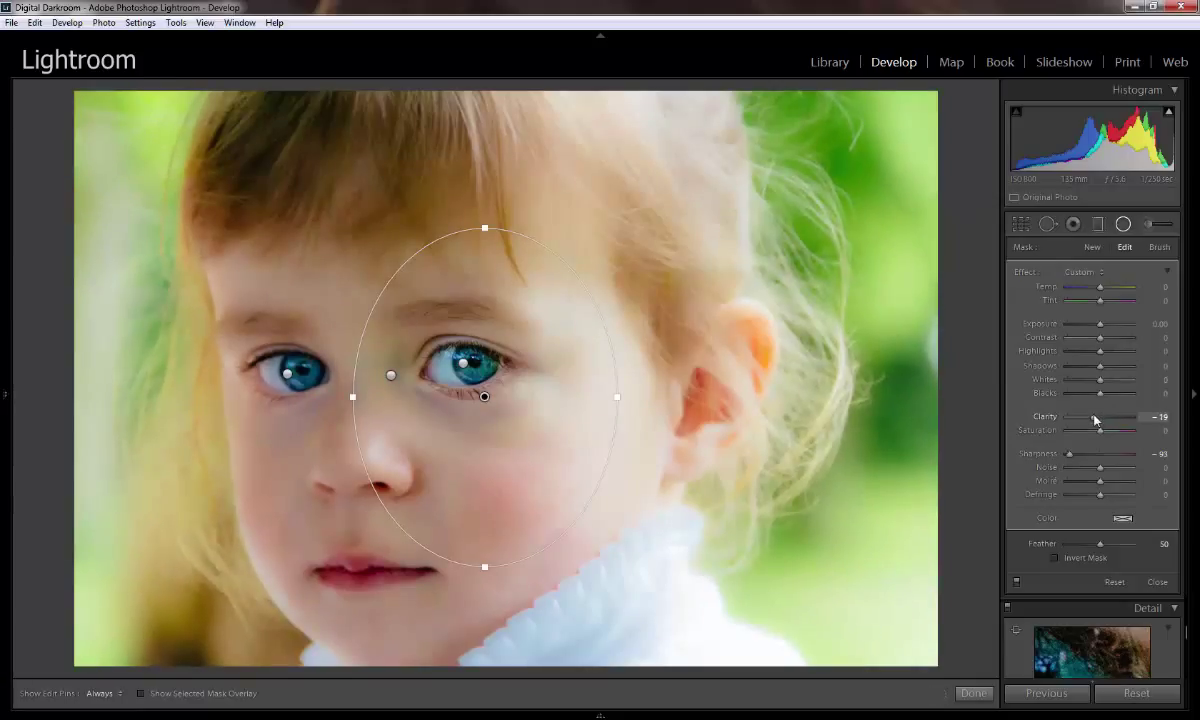
pyautogui.moveTo(1093, 421); pyautogui.dragTo(1090, 421)
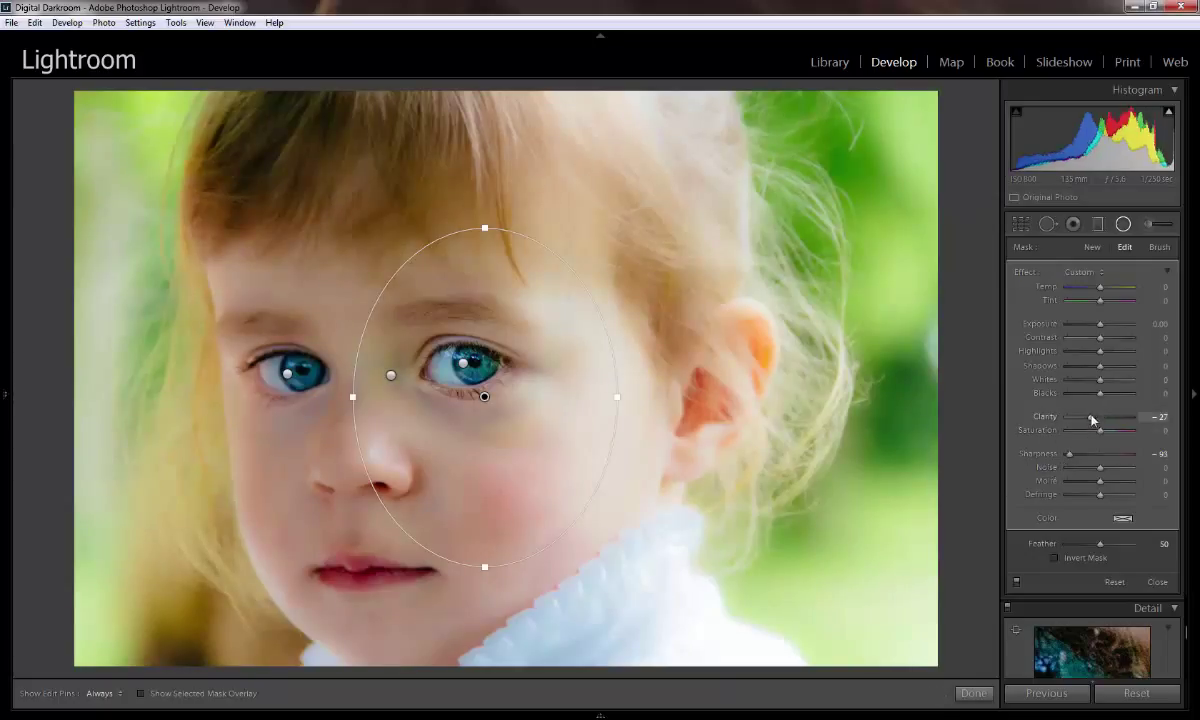
pyautogui.moveTo(1092, 420); pyautogui.dragTo(1096, 420)
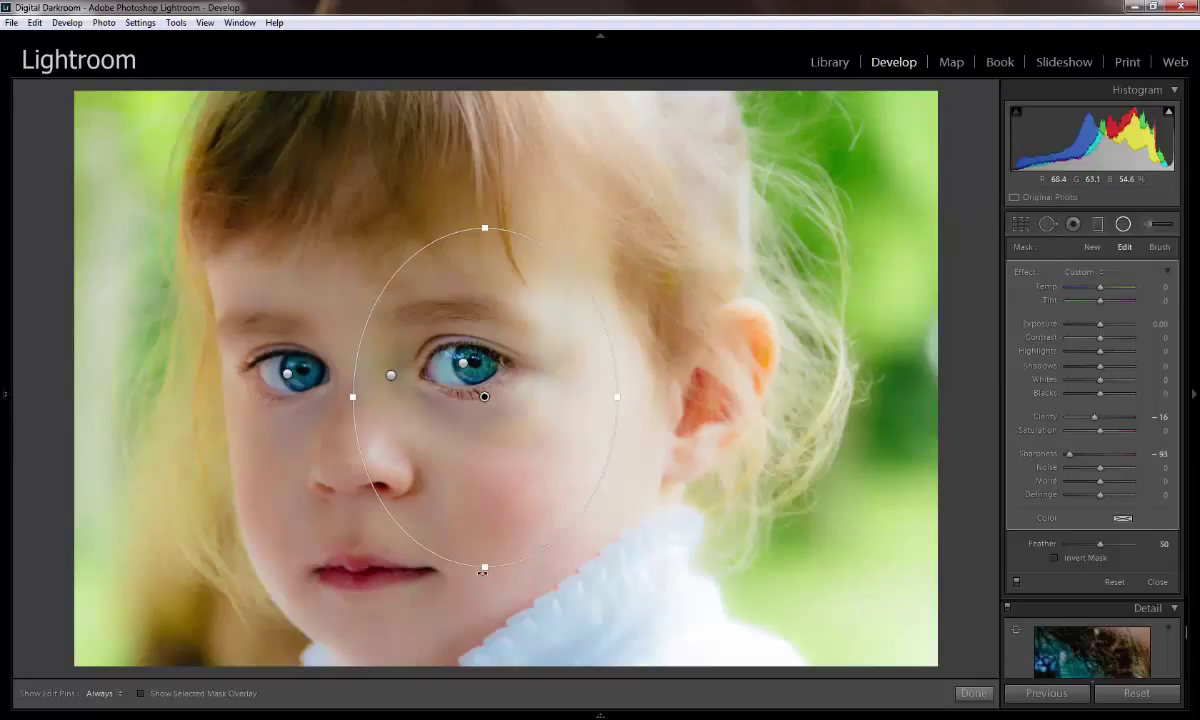
# - Tilt, lengthen and widen the radial filter to span the face from fringe to collar, checking the mask overlay, and close the filter
pyautogui.moveTo(507, 568); pyautogui.dragTo(517, 565)
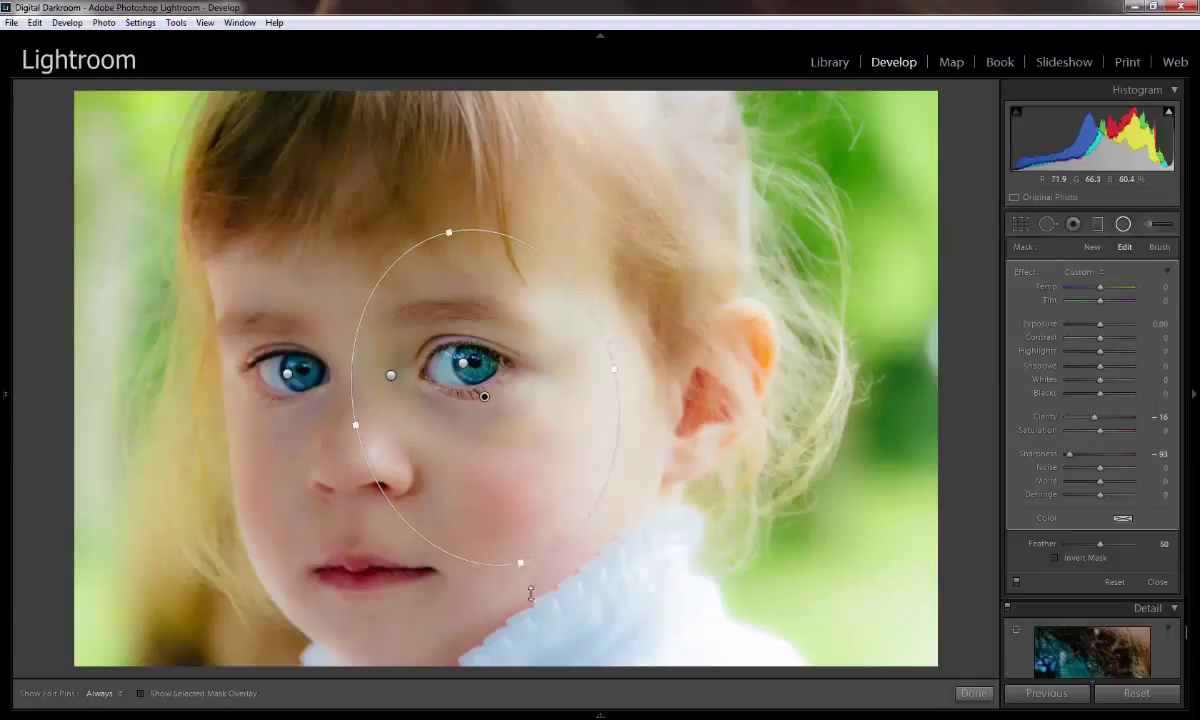
pyautogui.moveTo(518, 566); pyautogui.dragTo(553, 673)
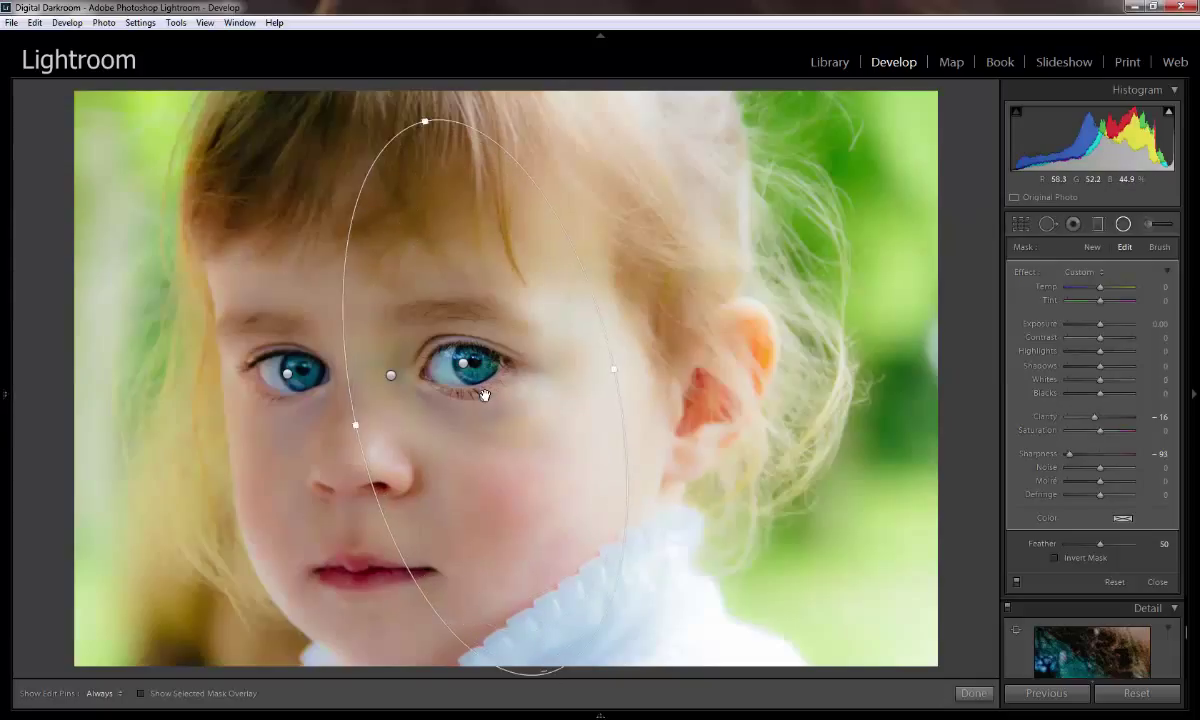
pyautogui.press('o')
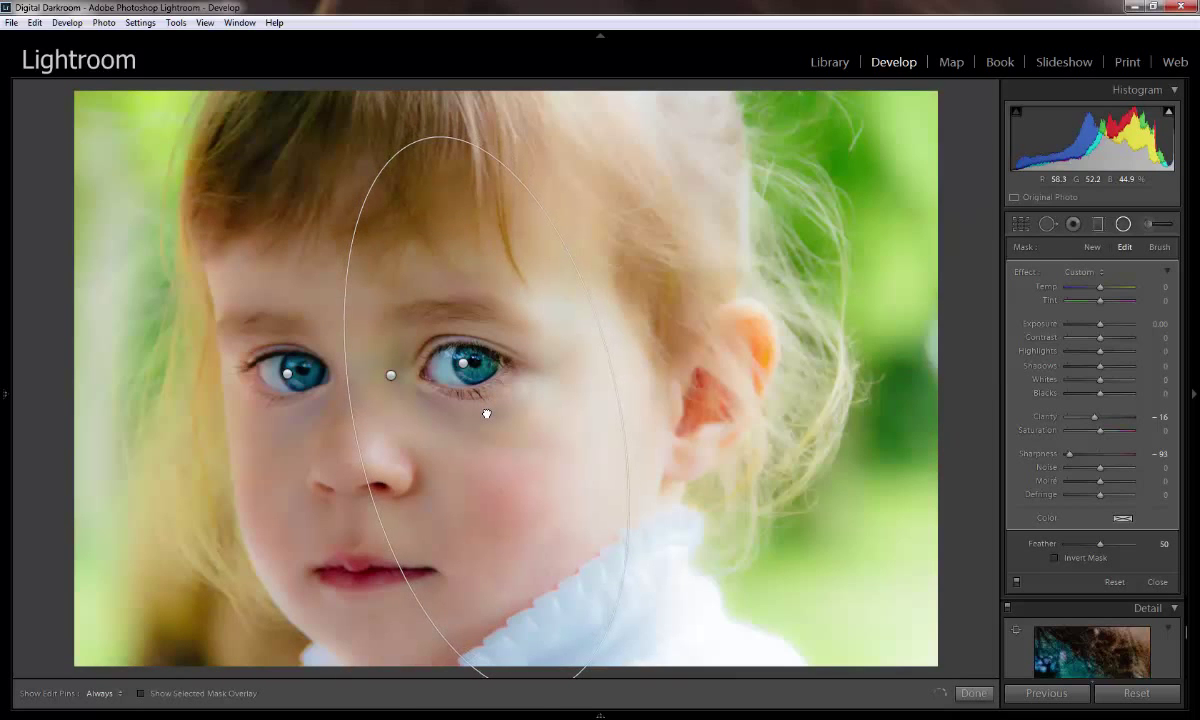
pyautogui.click(486, 413)
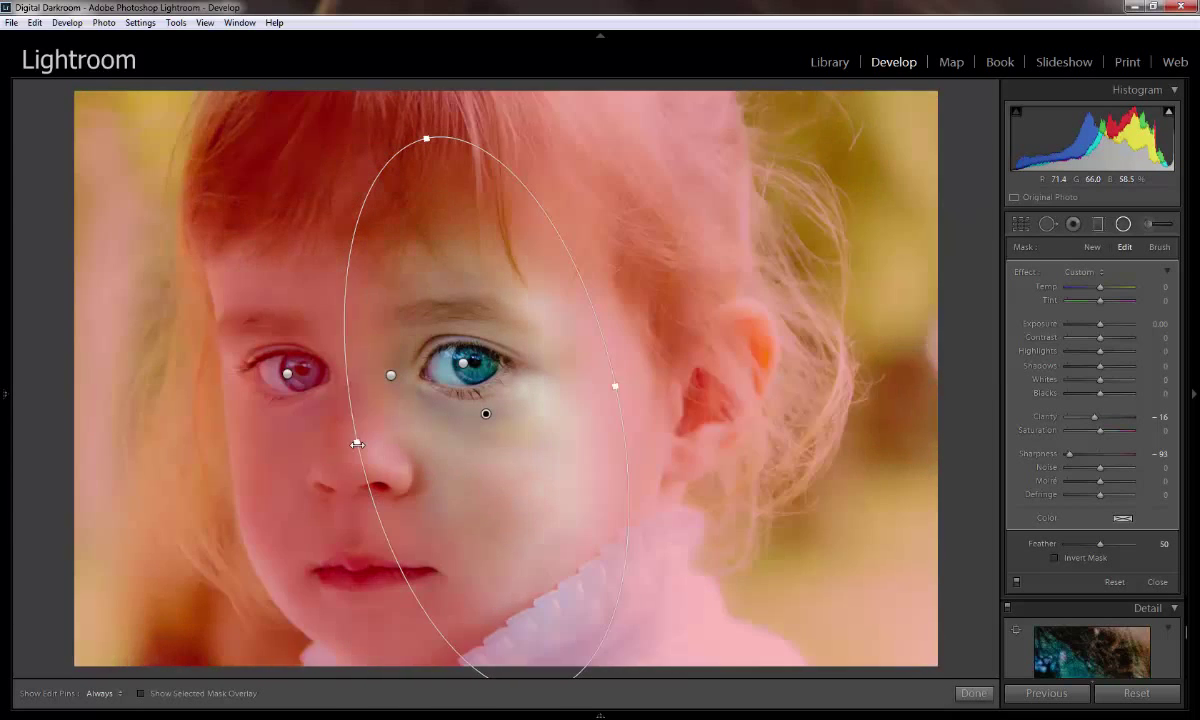
pyautogui.moveTo(357, 443); pyautogui.dragTo(290, 457)
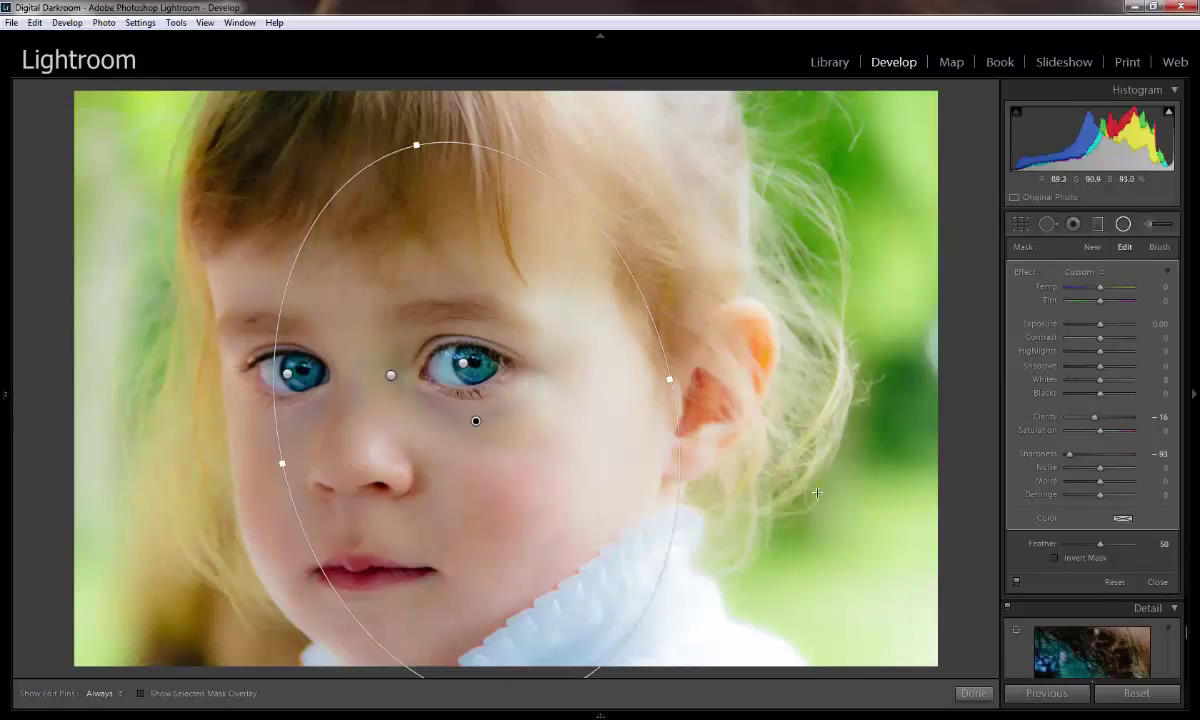
pyautogui.click(1156, 585)
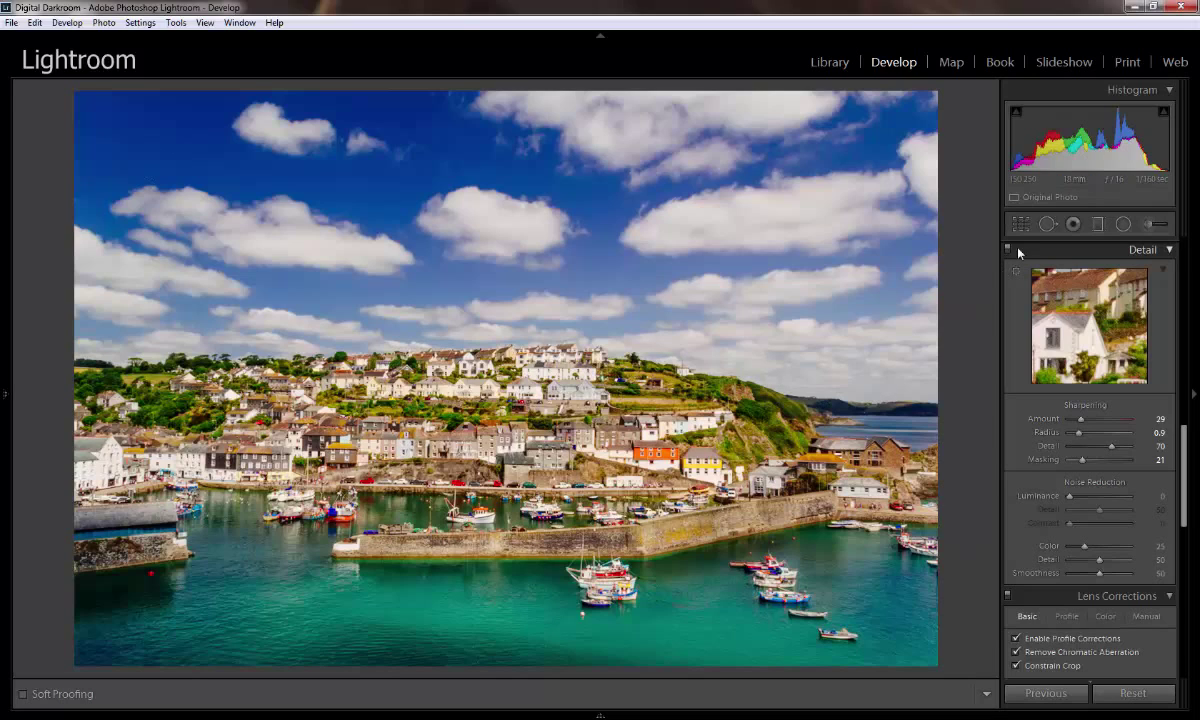
# - Activate the Graduated Filter on the harbour photo and set the photo's overall sharpening Amount to 49
pyautogui.click(1099, 225)
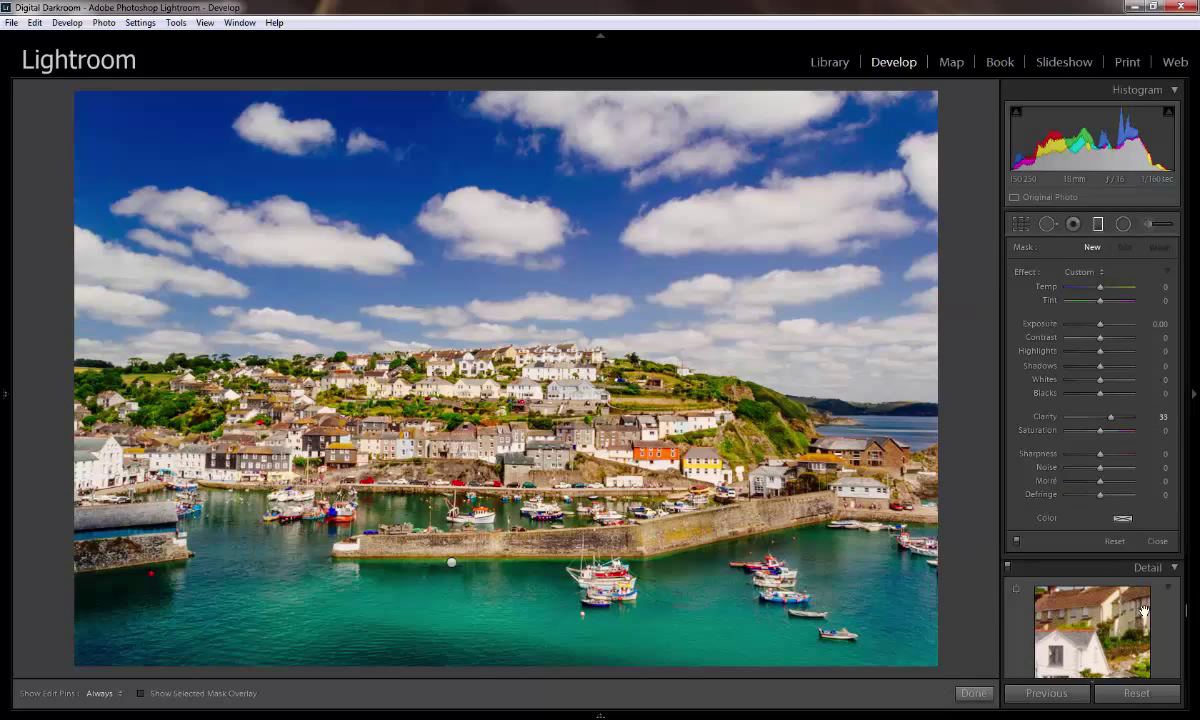
pyautogui.scroll(-3, 1155, 608)
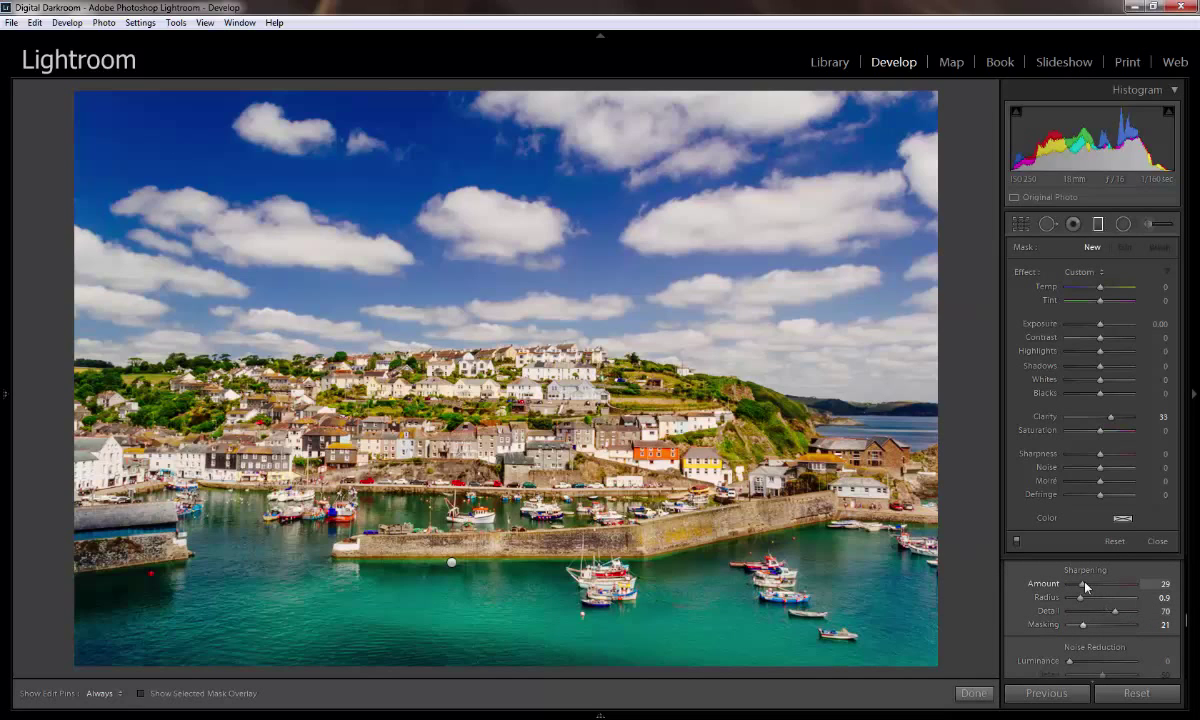
pyautogui.moveTo(1083, 588); pyautogui.dragTo(1091, 588)
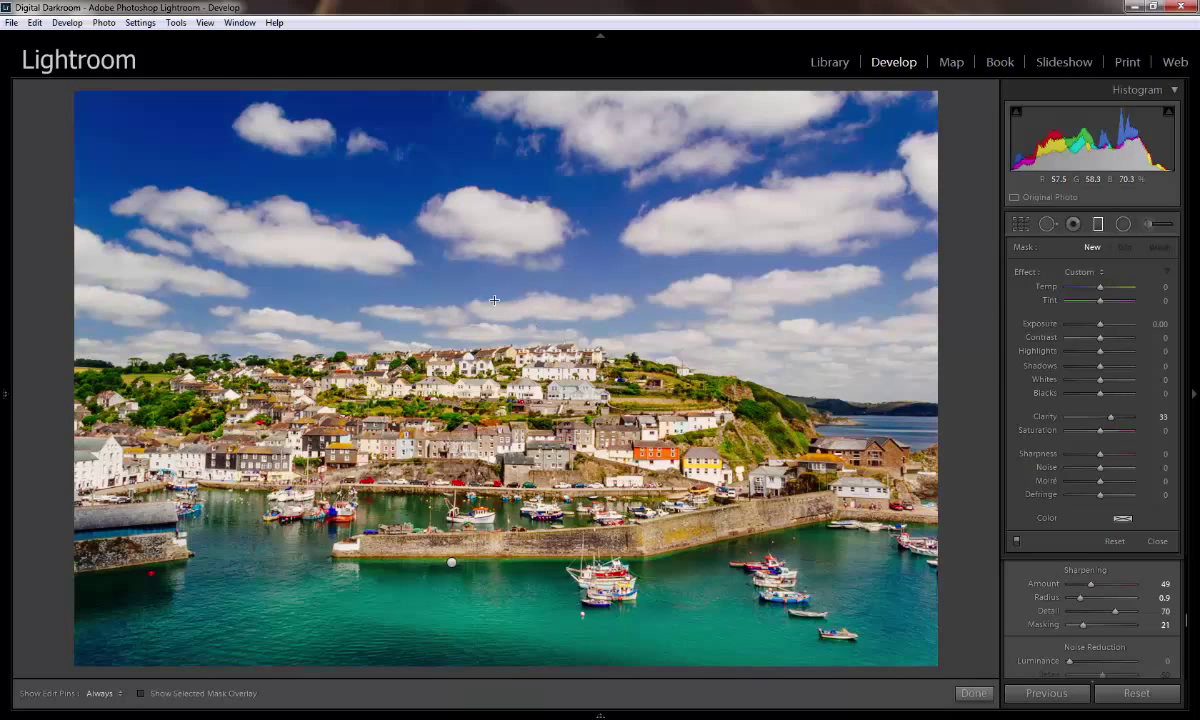
# - Draw a horizontal graduated filter from the lower clouds down to the houses, and set its Clarity to 0 and Sharpness to -54
pyautogui.moveTo(494, 300); pyautogui.dragTo(494, 424)
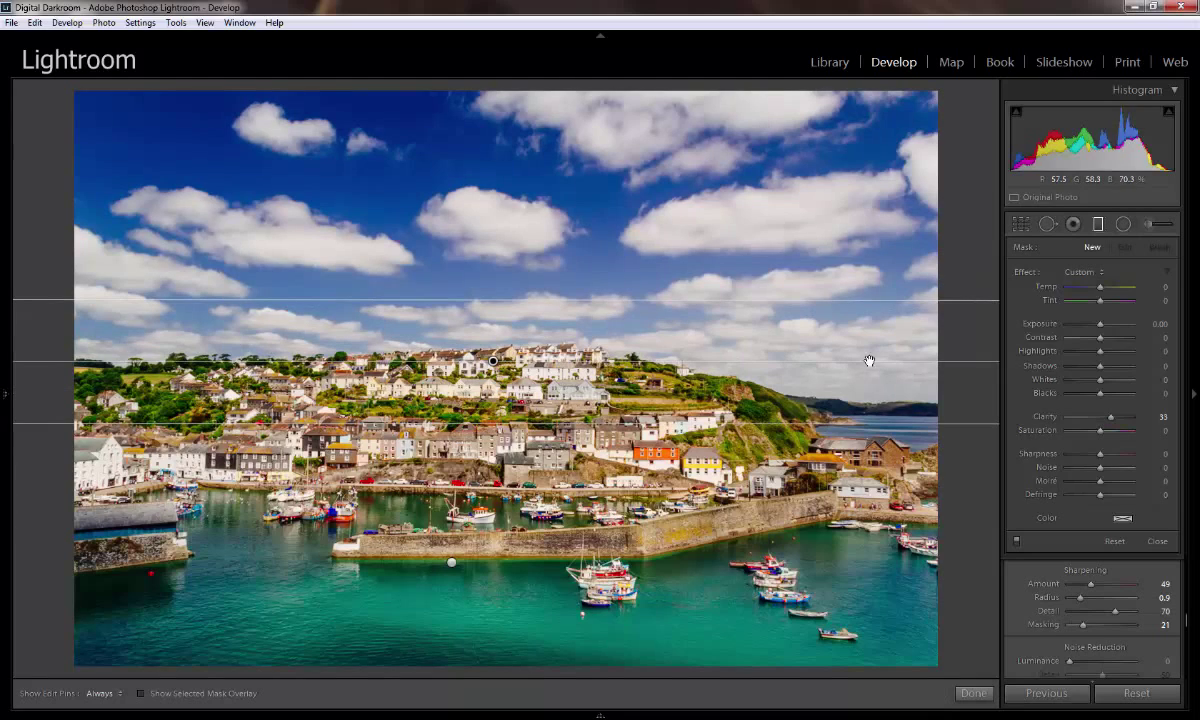
pyautogui.moveTo(510, 302); pyautogui.dragTo(511, 267)
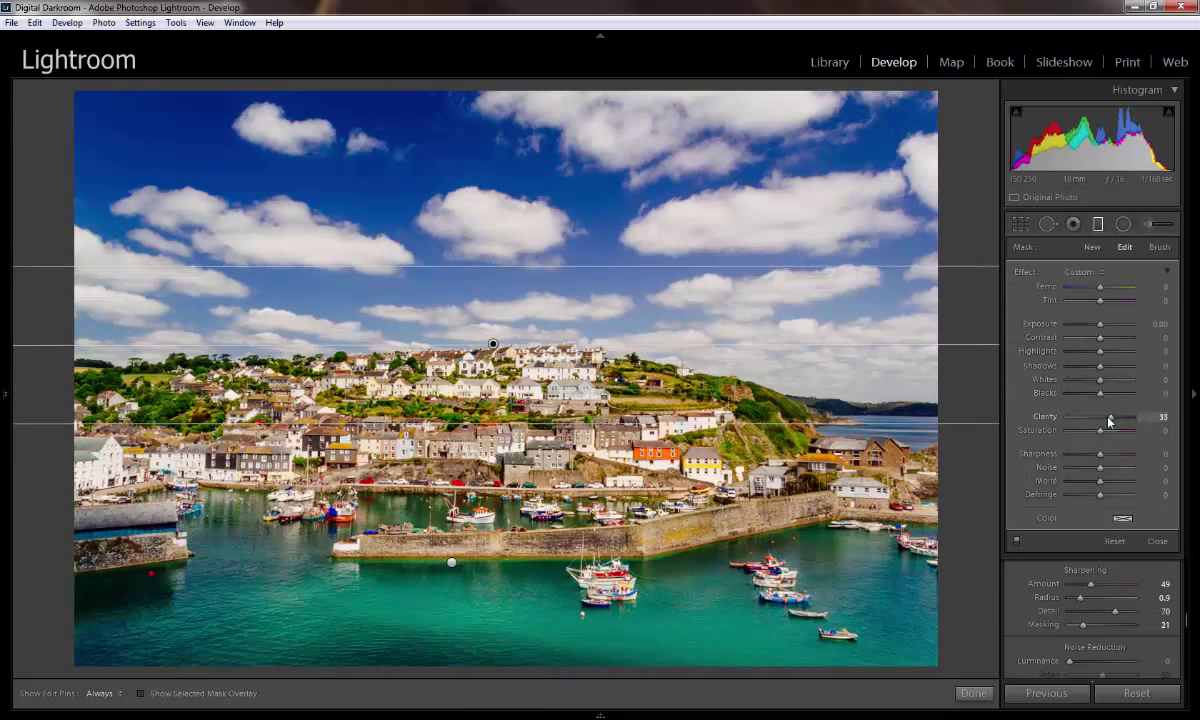
pyautogui.moveTo(1108, 421); pyautogui.dragTo(1075, 425)
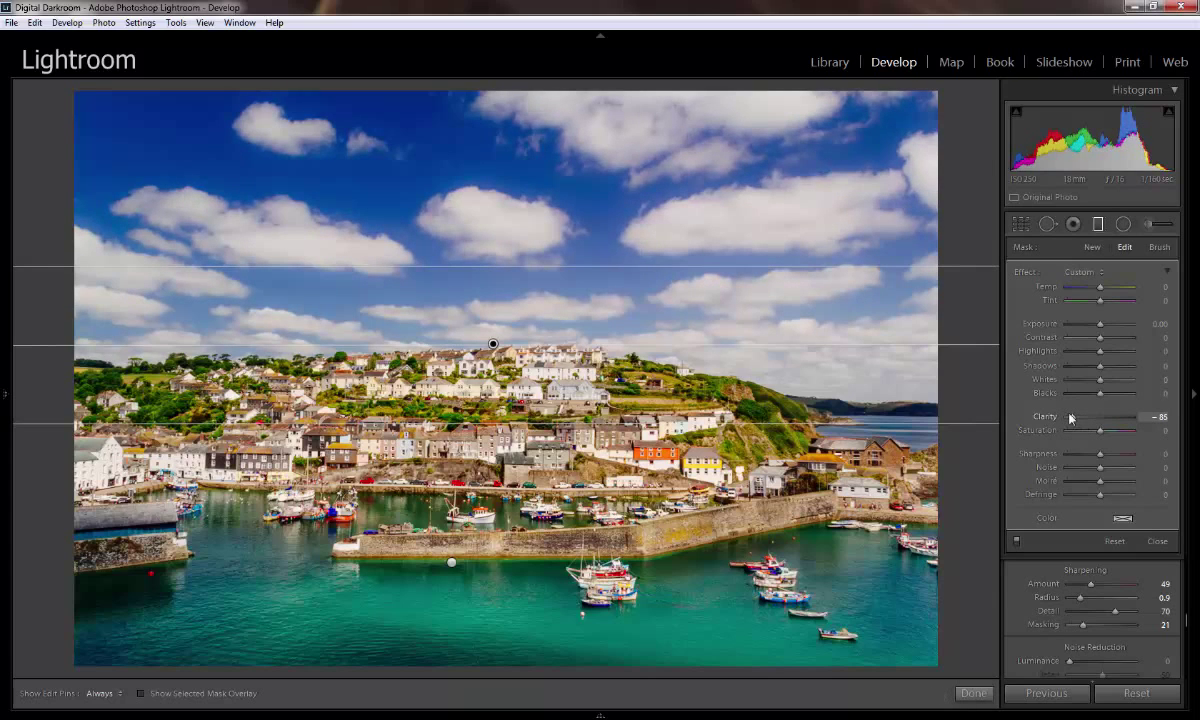
pyautogui.doubleClick(1070, 418)
pyautogui.click(1160, 417)
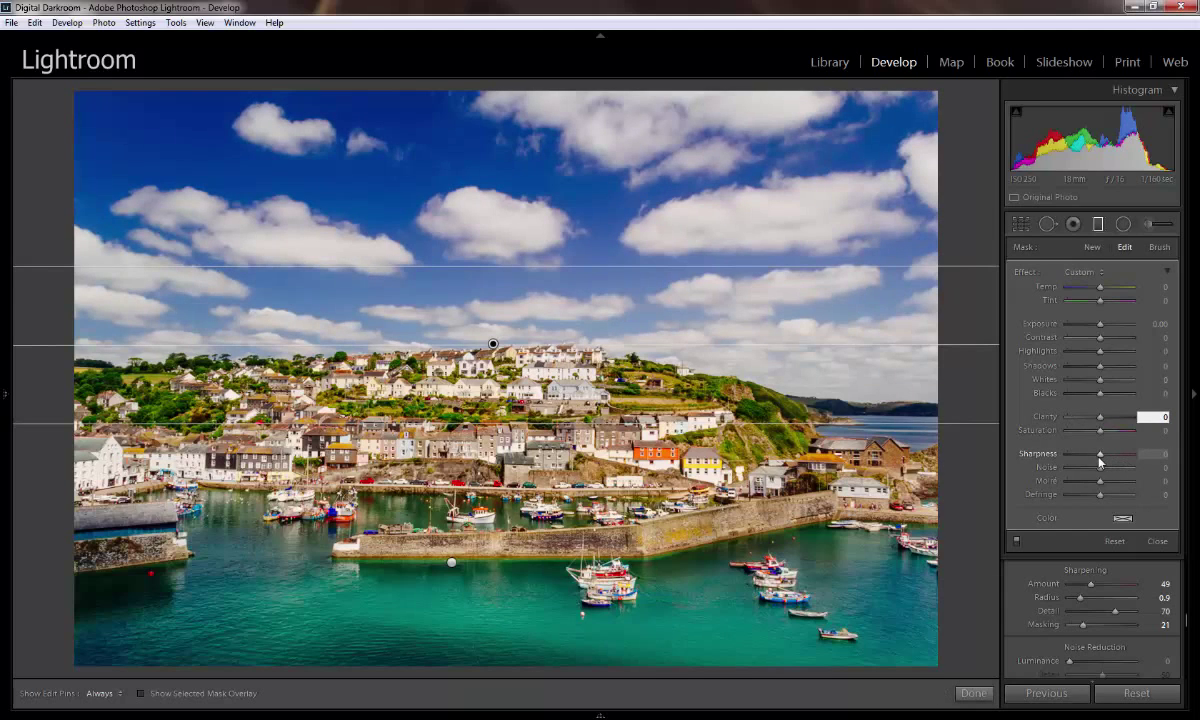
pyautogui.moveTo(1100, 457); pyautogui.dragTo(1084, 459)
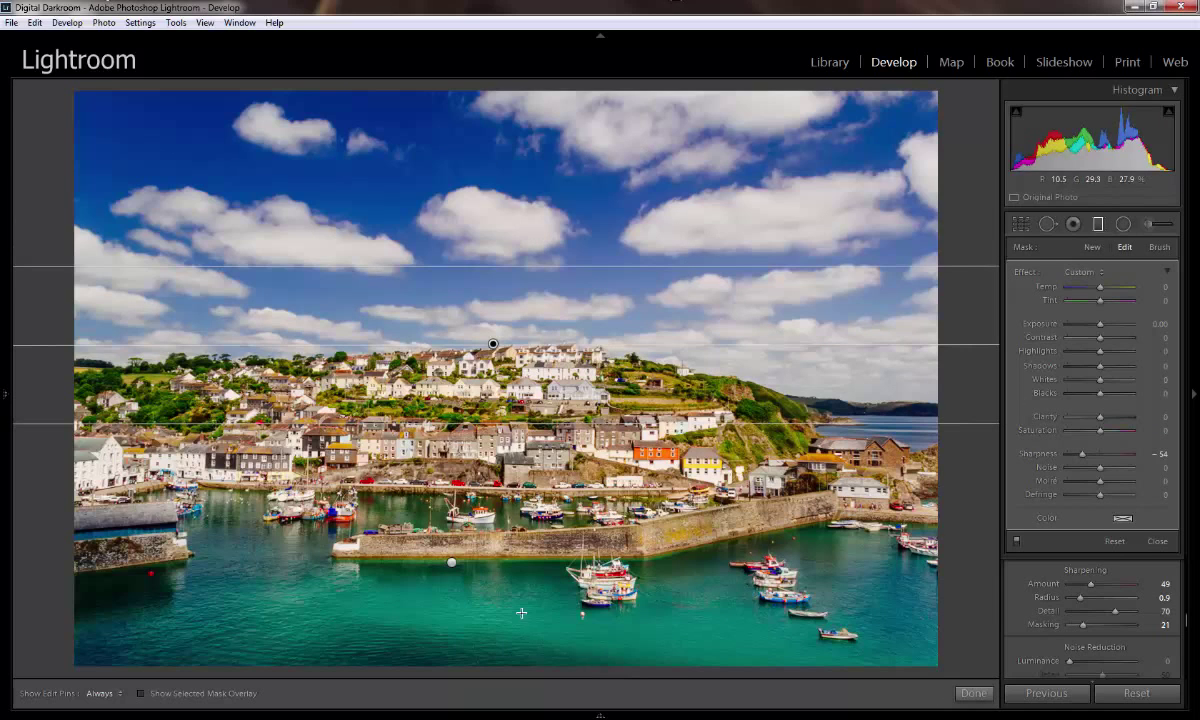
# - Select the existing graduated filter over the harbour water, lower its Sharpness to a negative value, and close the filter
pyautogui.click(452, 561)
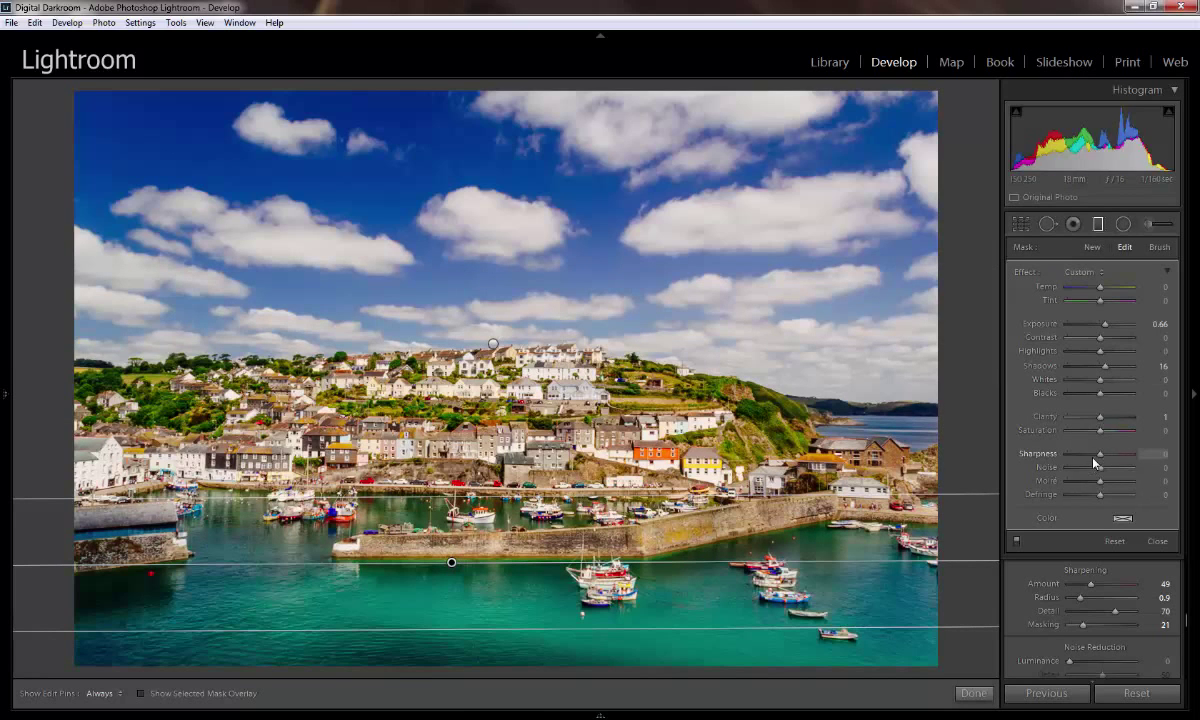
pyautogui.moveTo(1096, 460); pyautogui.dragTo(1080, 458)
pyautogui.moveTo(1079, 457); pyautogui.dragTo(1075, 456)
pyautogui.click(1157, 541)
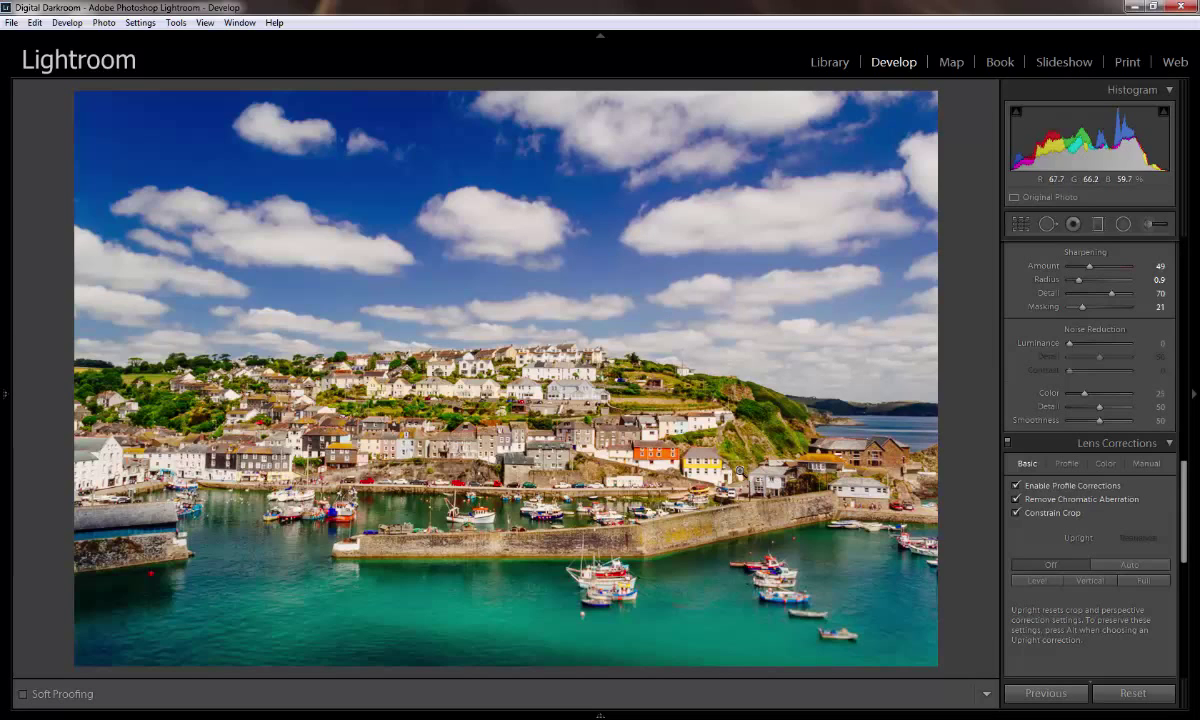
# - Return to the Library grid, give the harbour photo a red colour label, and select the child's portrait
pyautogui.click(833, 63)
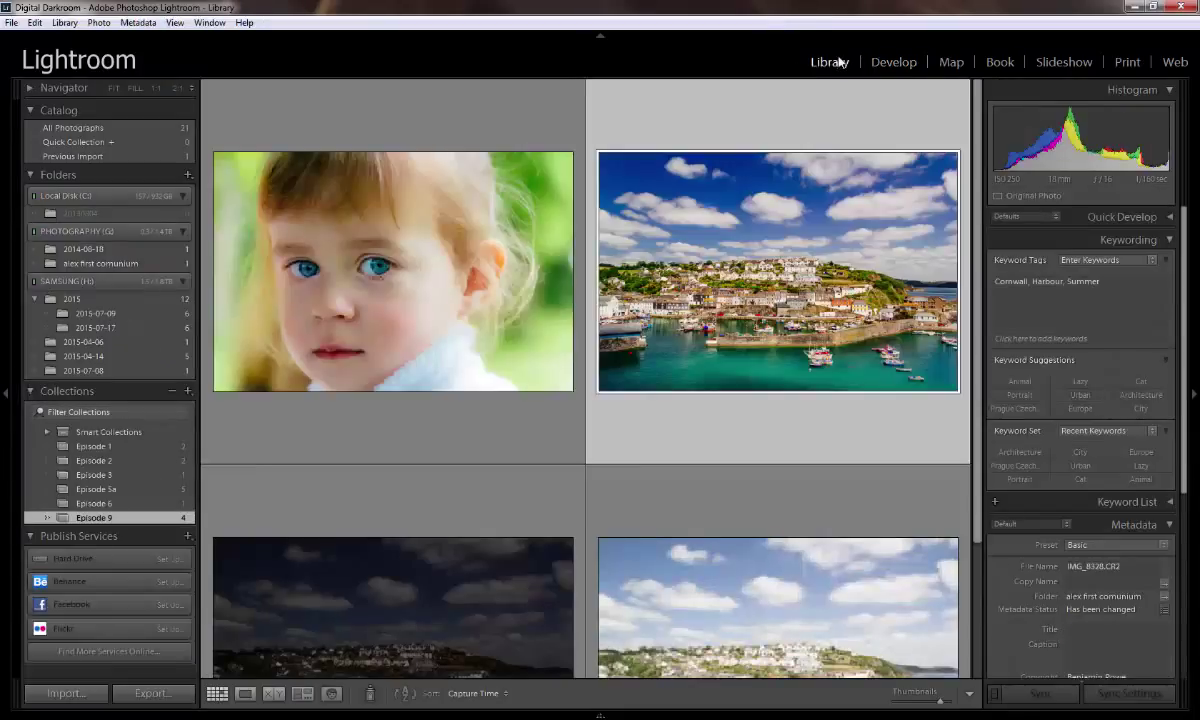
pyautogui.press('6')
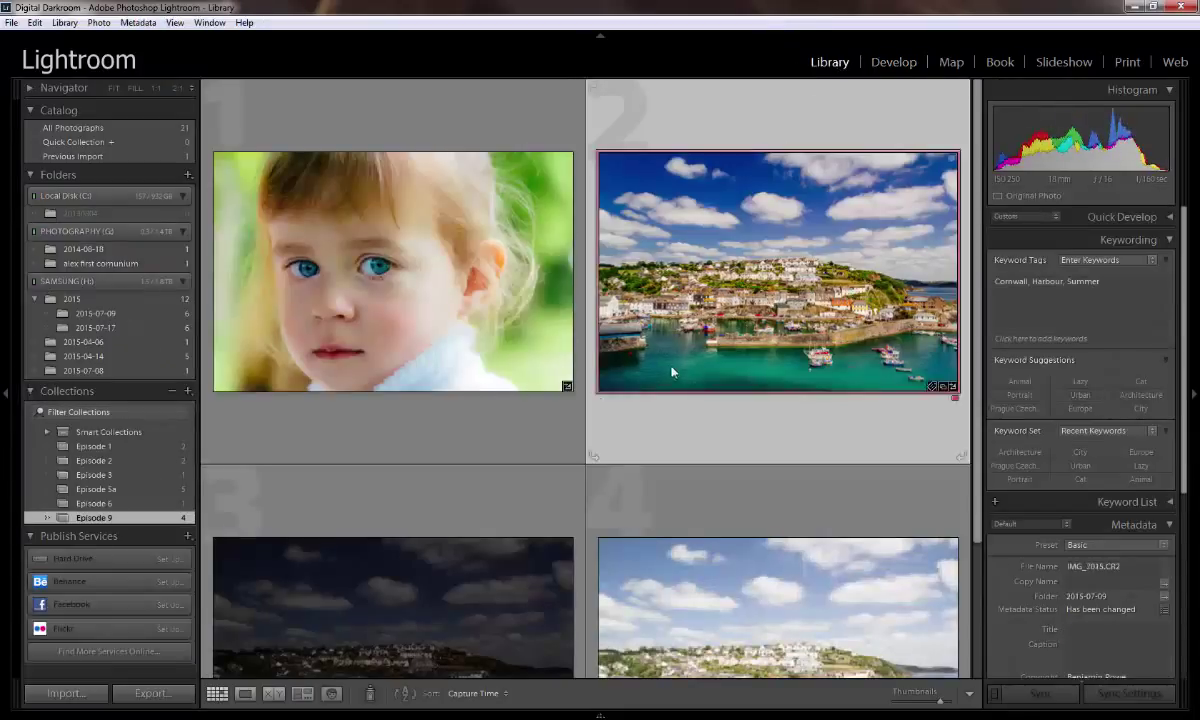
pyautogui.click(479, 295)
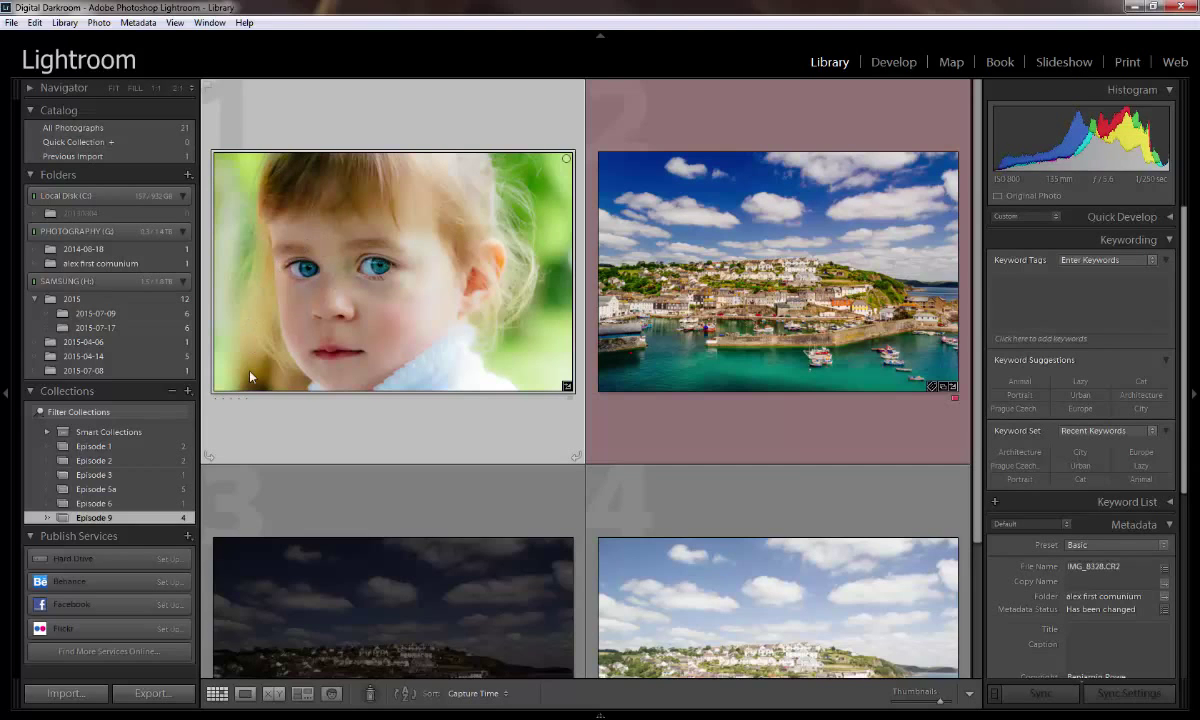
# - Open the export settings for the portrait and review the Output Sharpening choices for Sharpen For and Amount
pyautogui.click(150, 694)
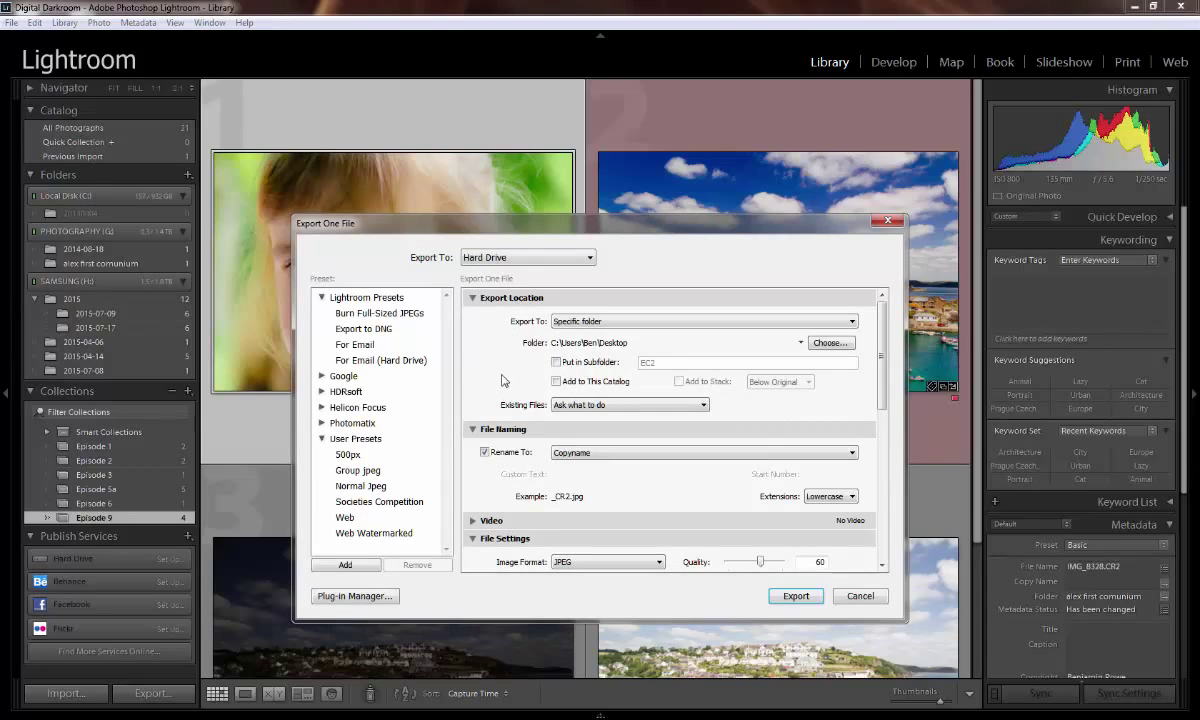
pyautogui.moveTo(882, 355); pyautogui.dragTo(832, 490)
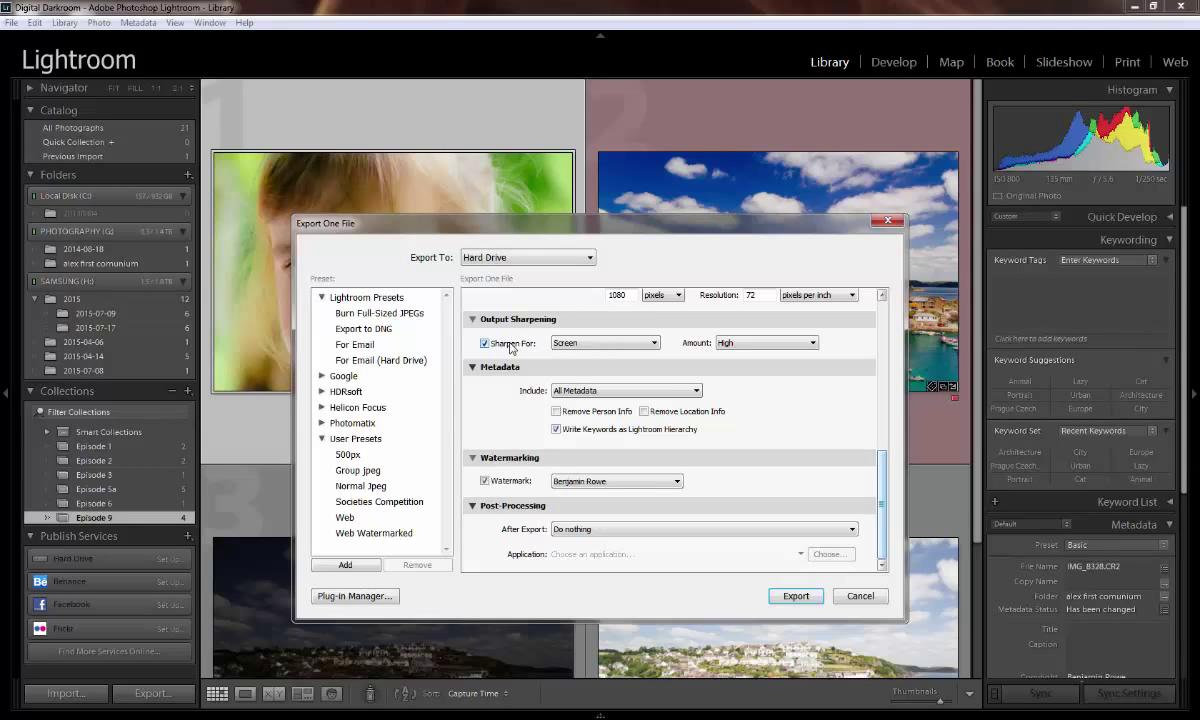
pyautogui.click(558, 343)
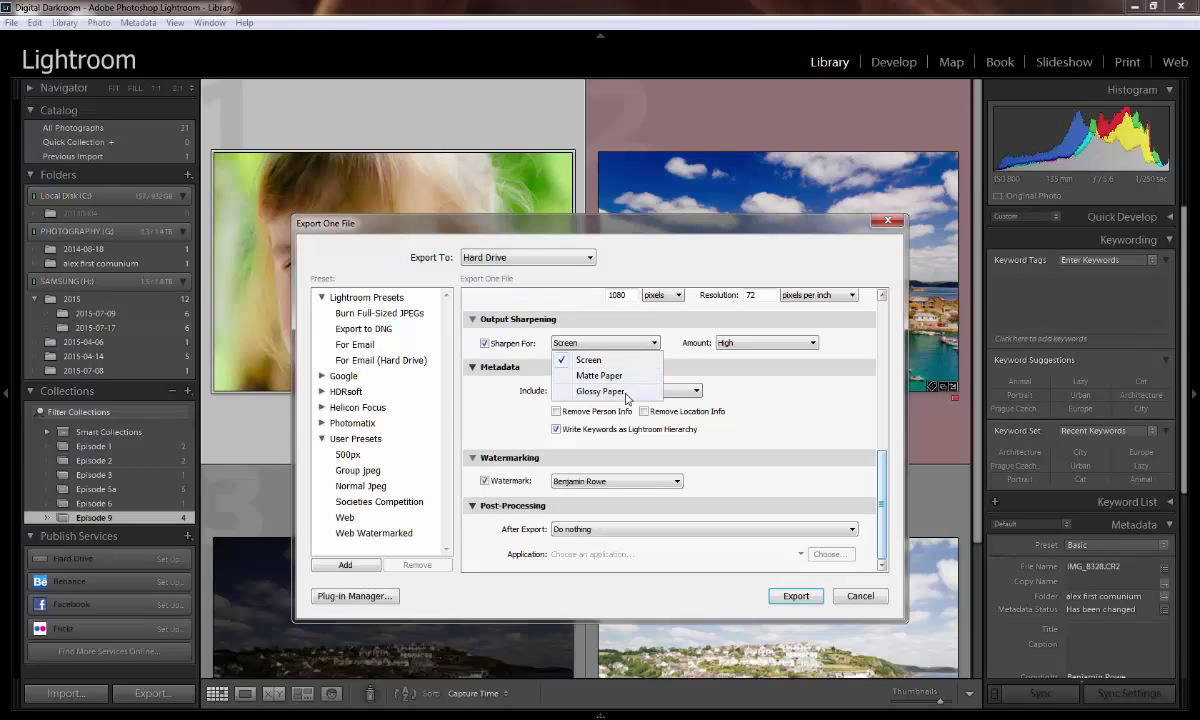
pyautogui.click(638, 364)
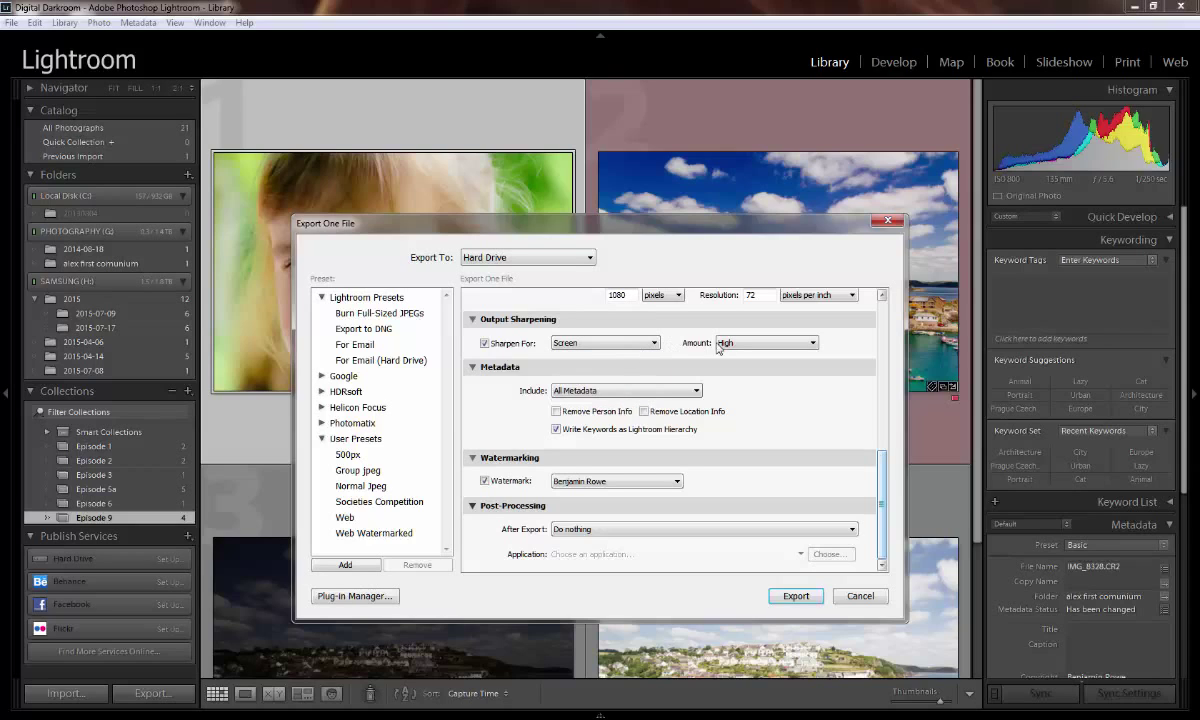
pyautogui.click(727, 343)
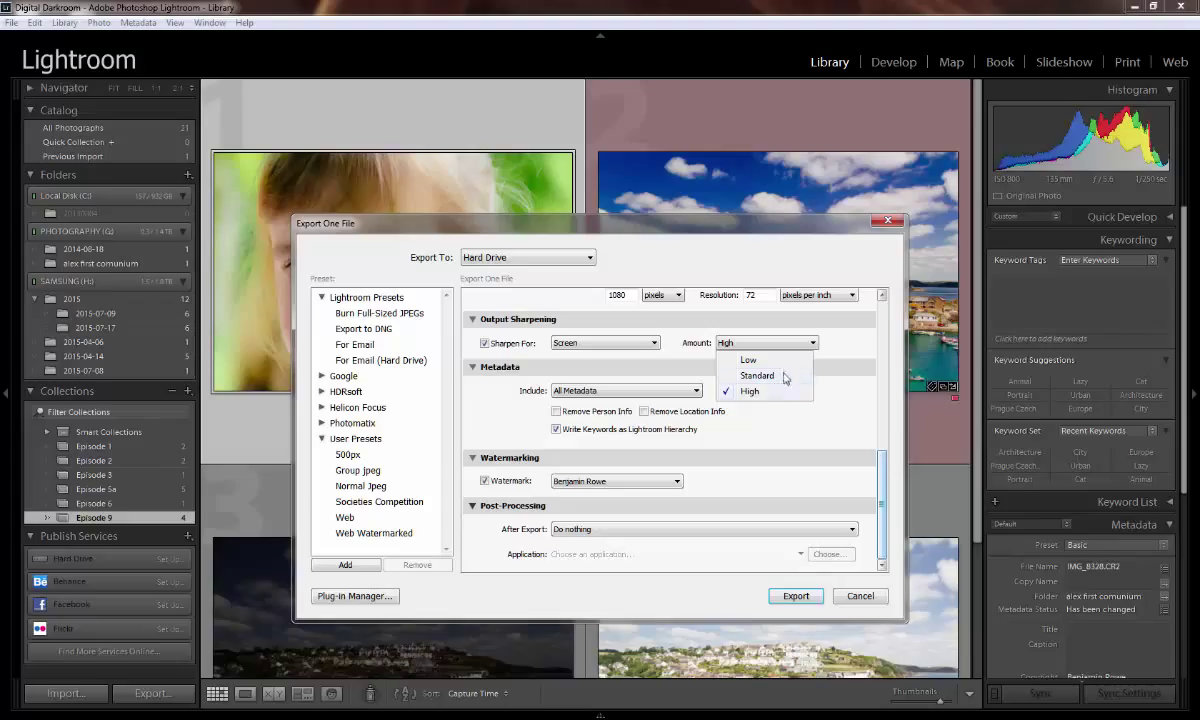
pyautogui.click(803, 346)
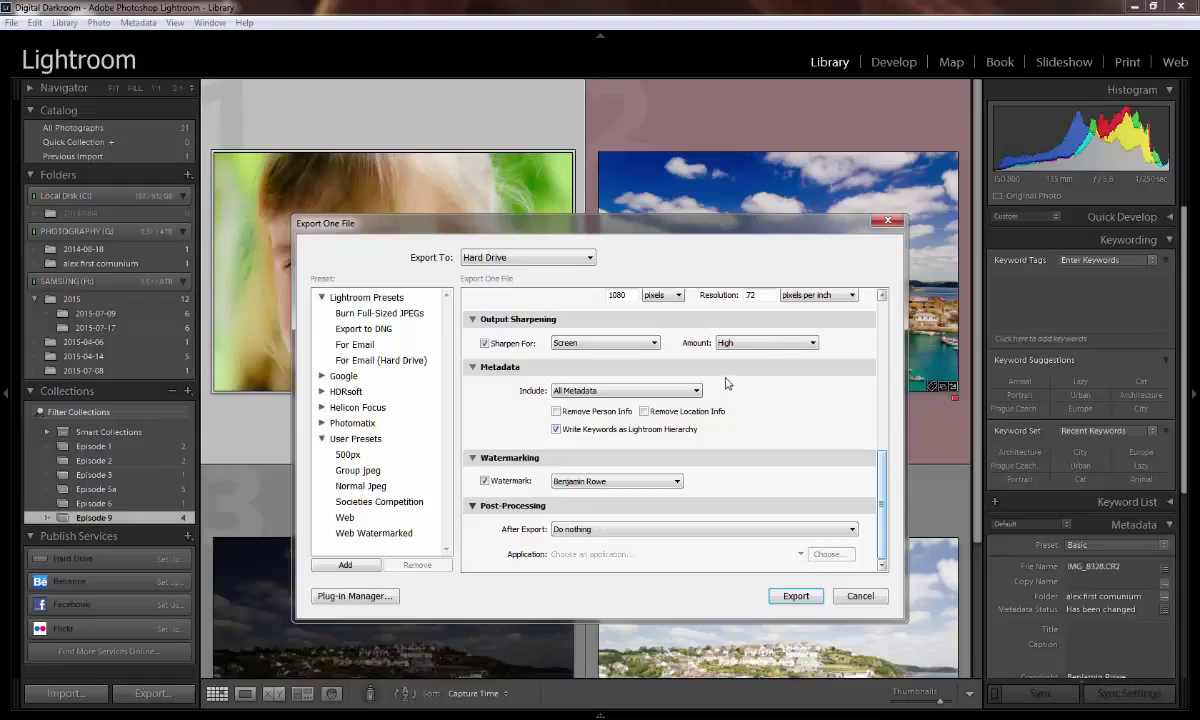
pyautogui.click(761, 346)
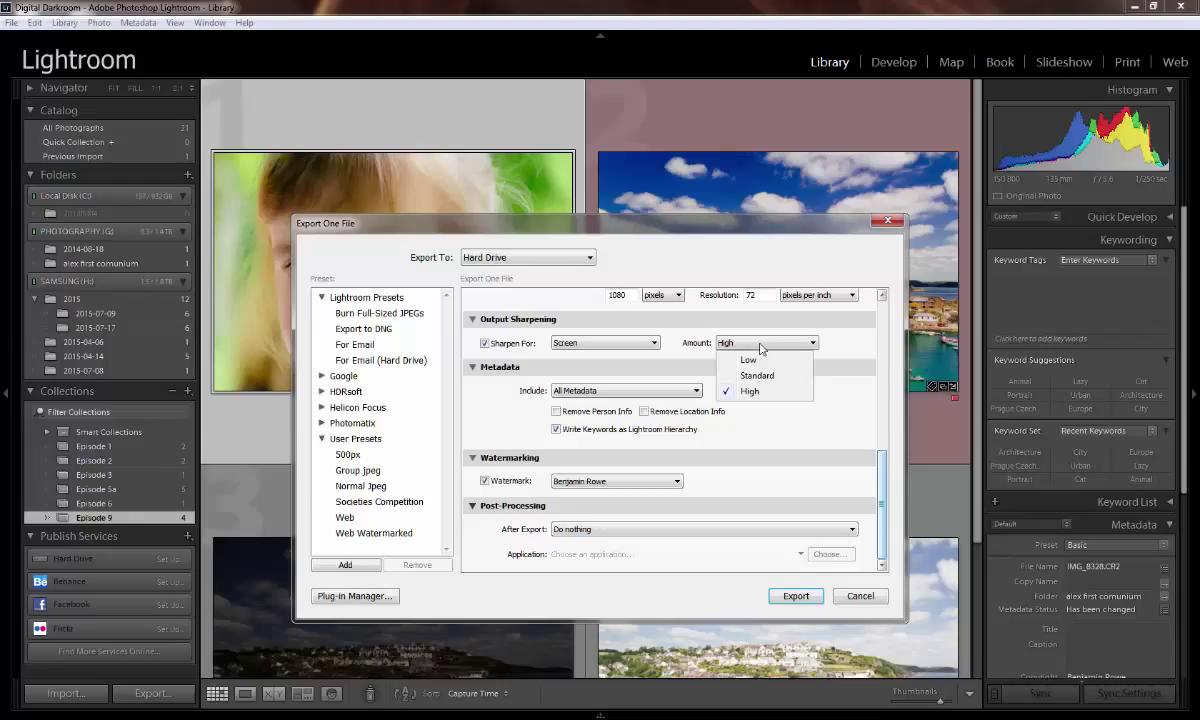
pyautogui.click(761, 347)
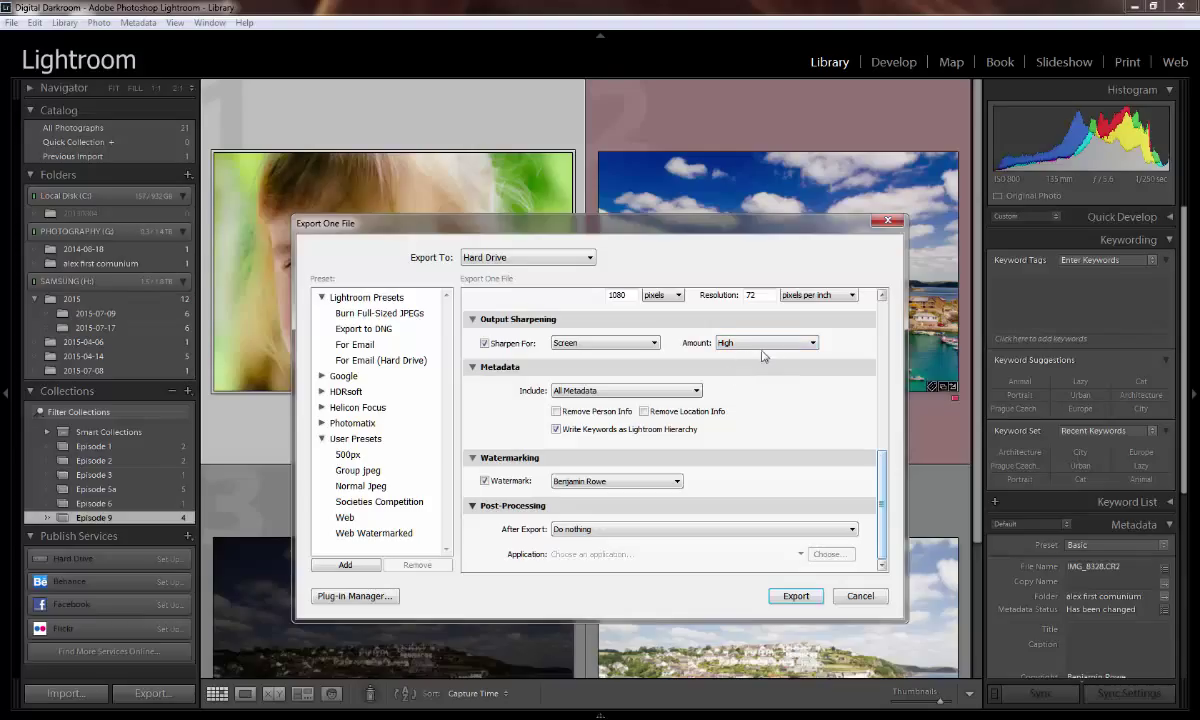
# - Try Matte Paper as the output sharpening target, check its Amount choices, and set Sharpen For back to Screen
pyautogui.click(645, 343)
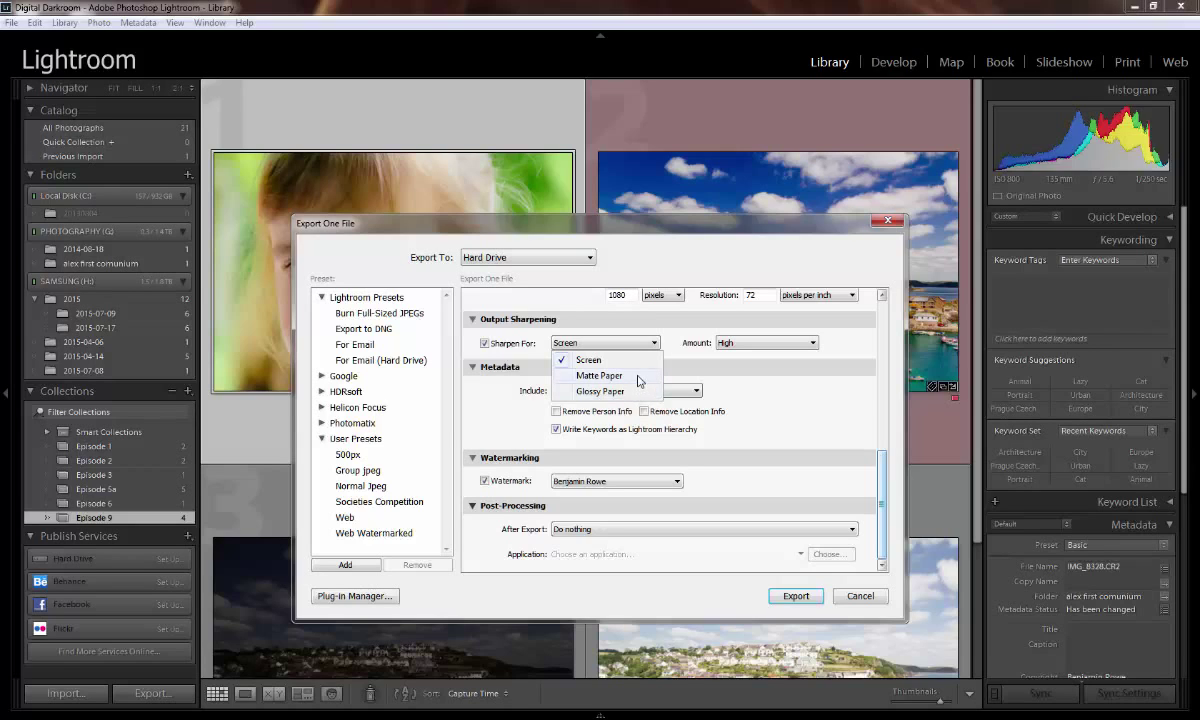
pyautogui.click(615, 375)
pyautogui.click(742, 345)
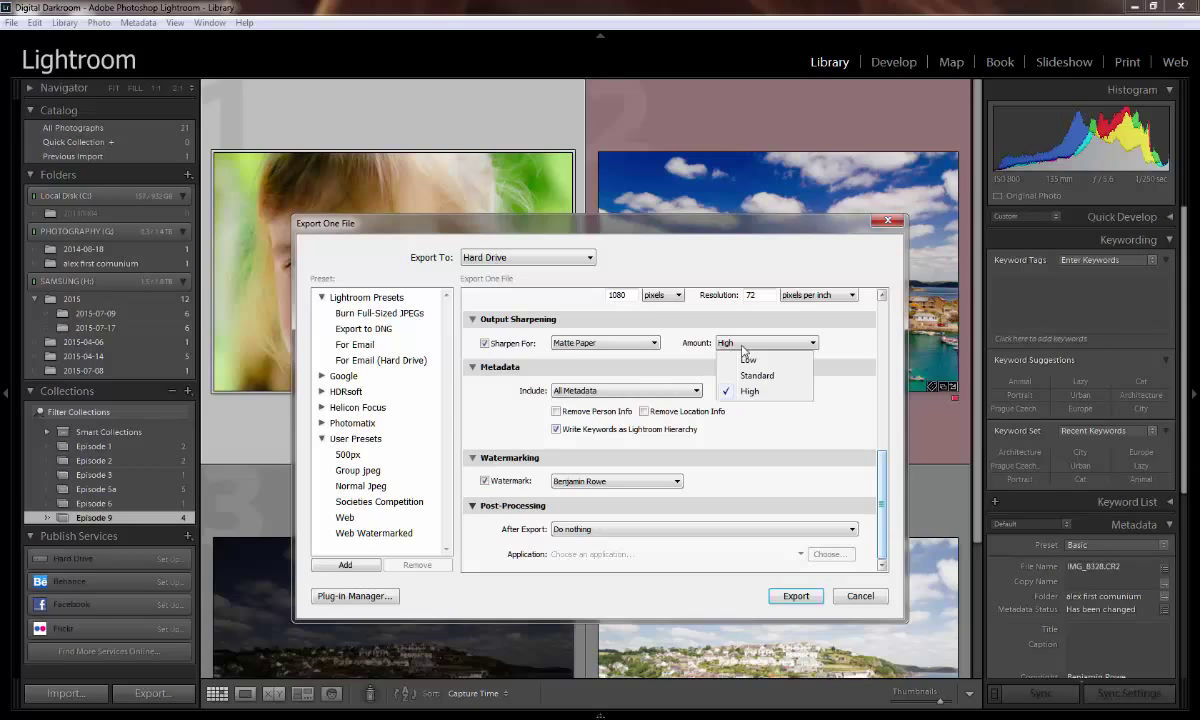
pyautogui.click(741, 346)
pyautogui.click(630, 343)
pyautogui.click(617, 358)
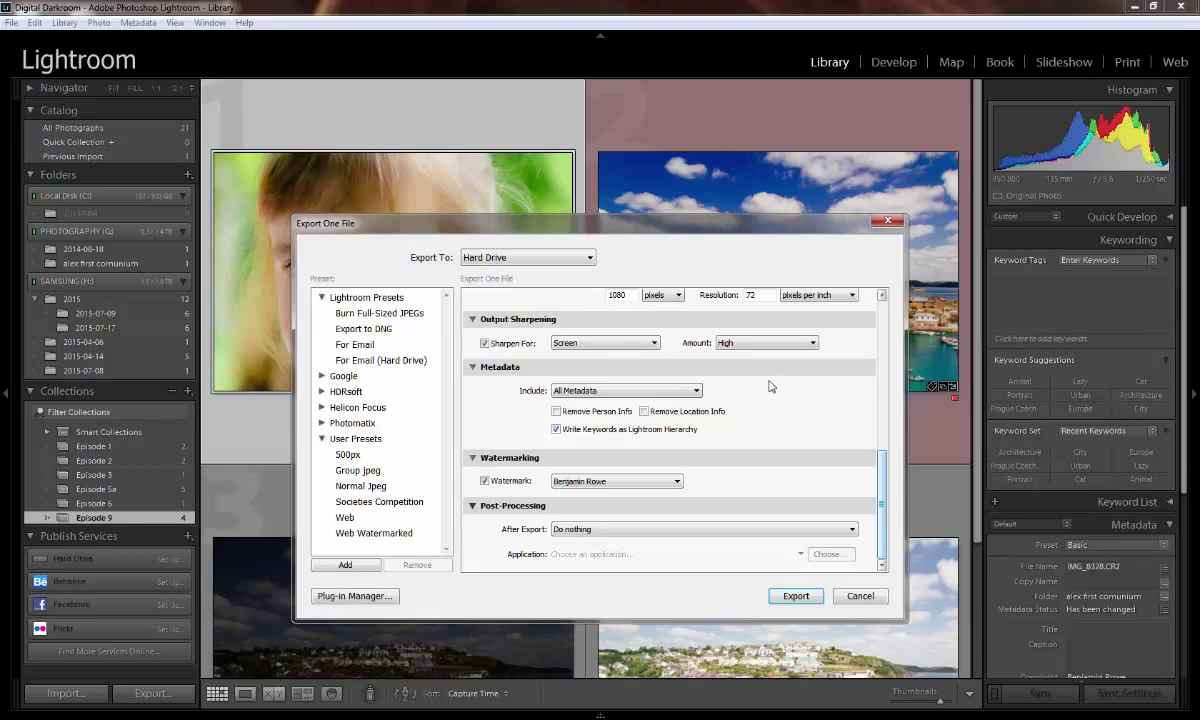
# - Review the remaining export settings, leave the export dialog, and show the child's portrait enlarged as a single photo
pyautogui.scroll(10, 785, 440)
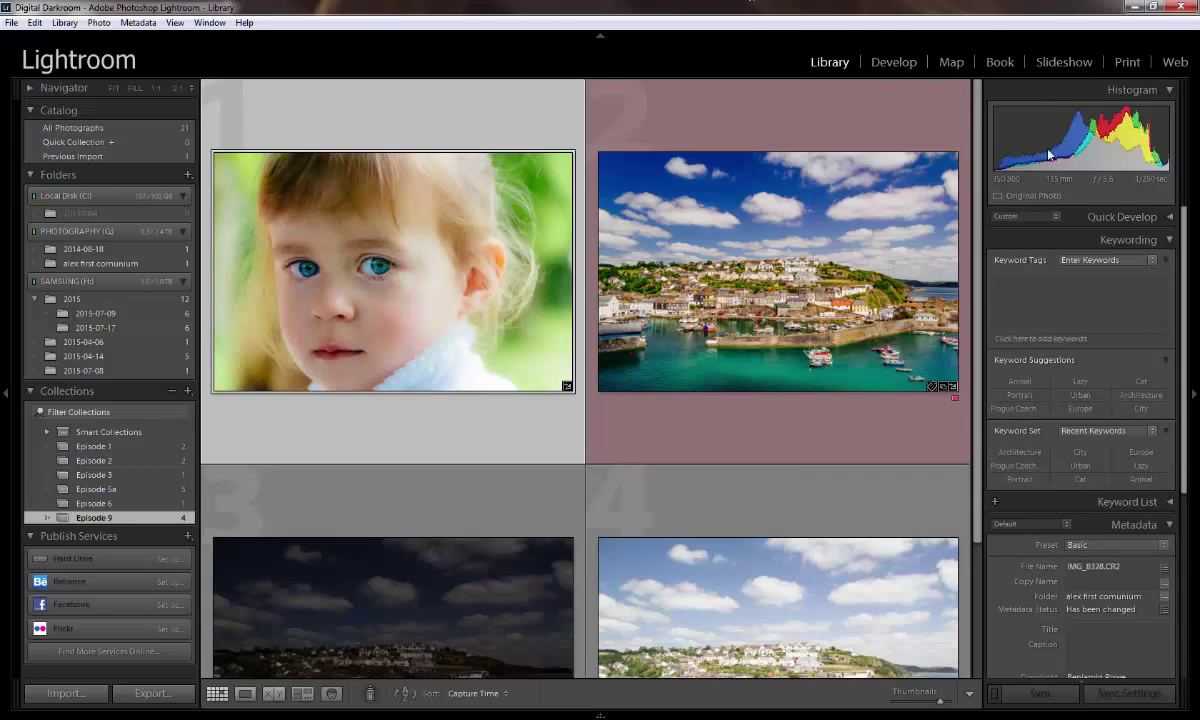
pyautogui.doubleClick(440, 320)
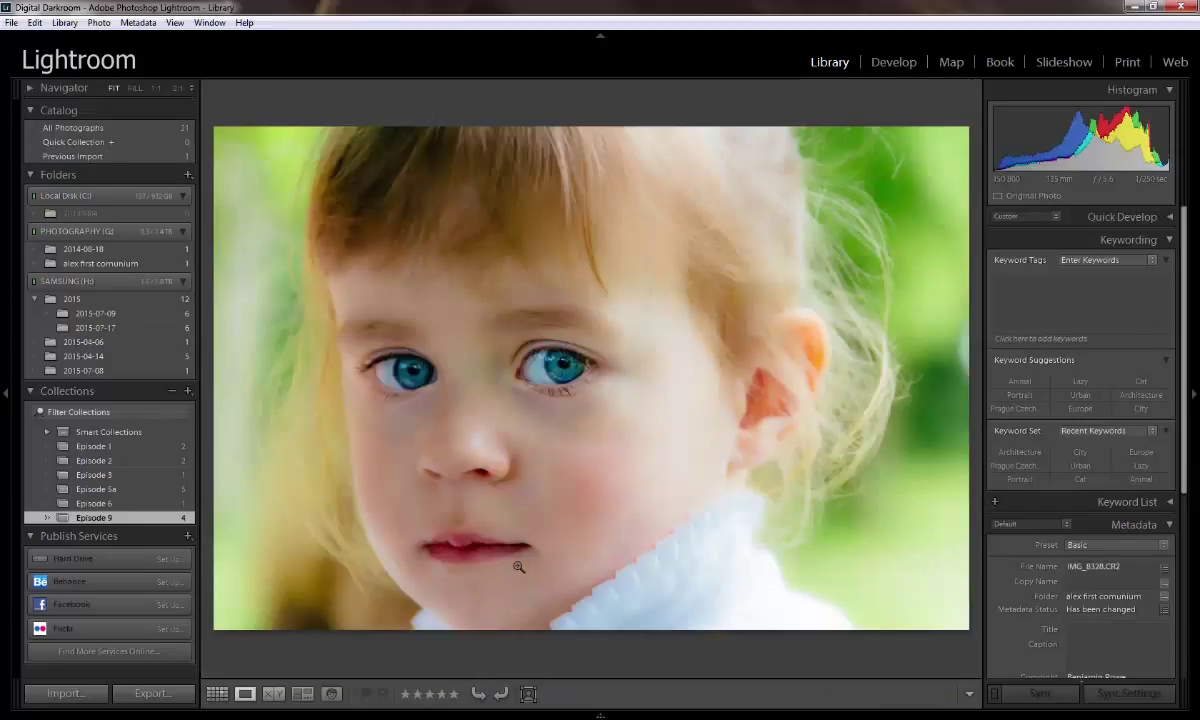